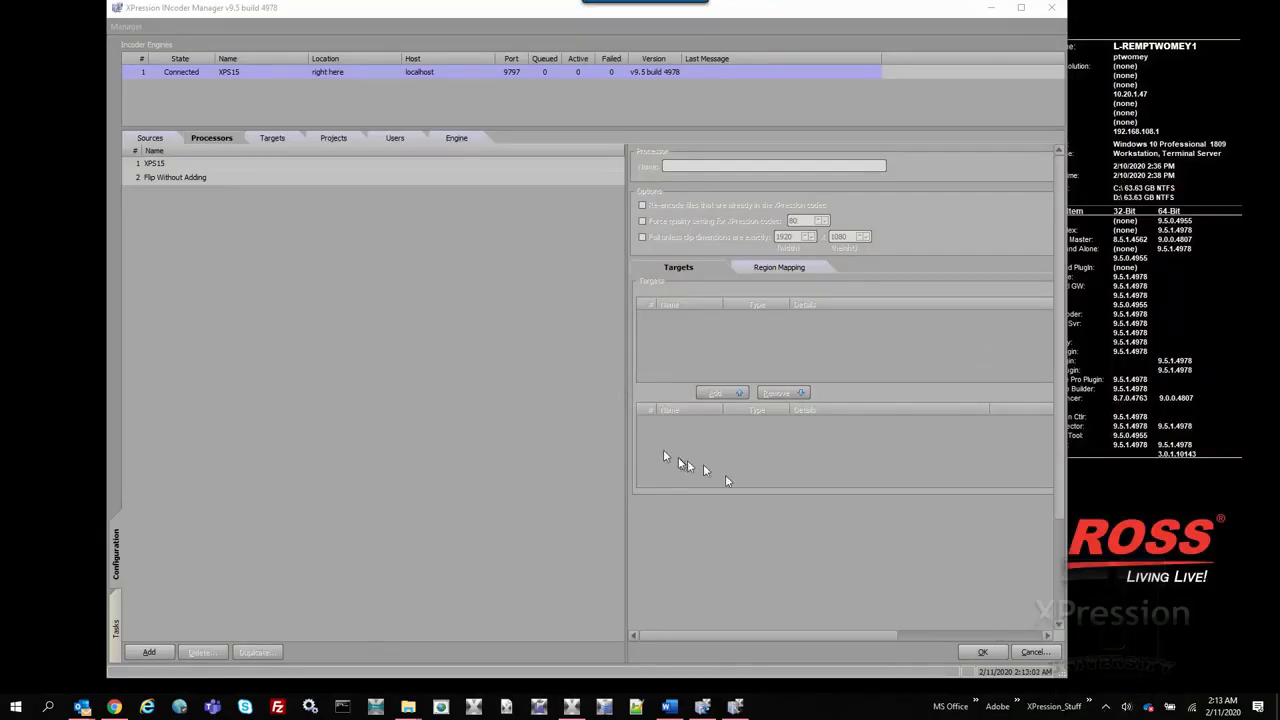
Add a new processor named Interstitial and save it
{"action": "left_click", "coordinate": [231, 141]}
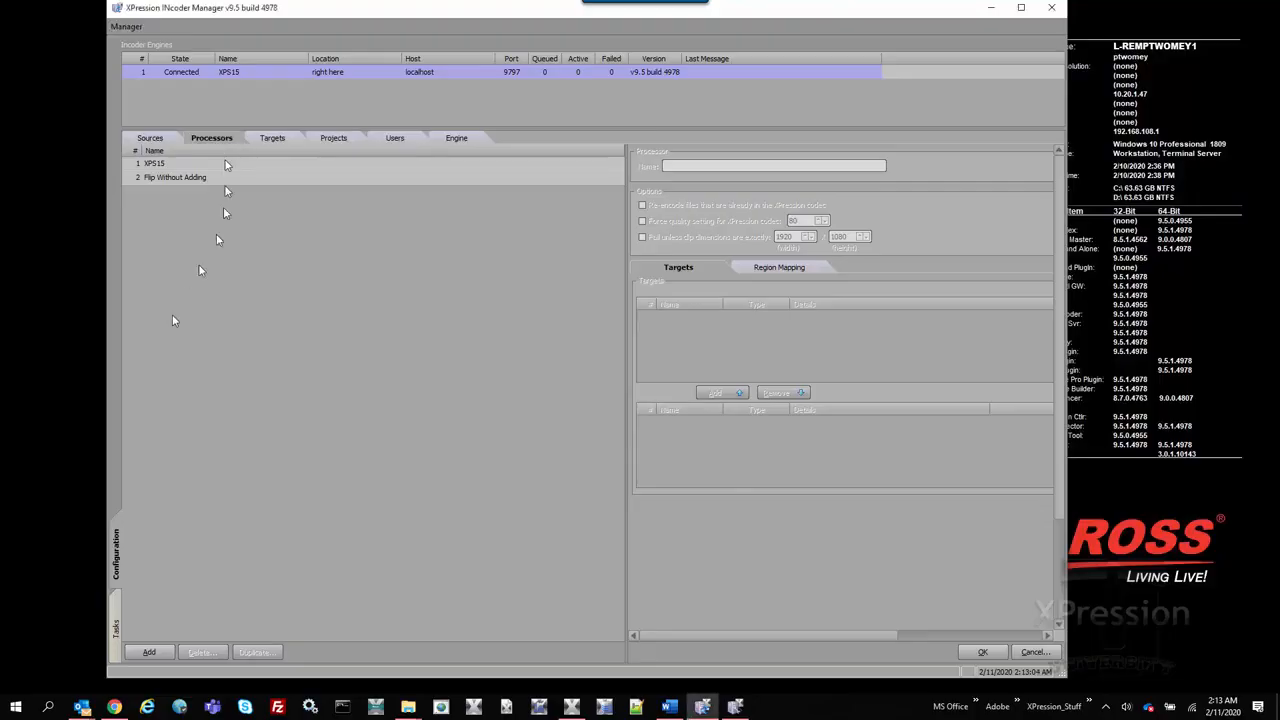
{"action": "left_click", "coordinate": [149, 652]}
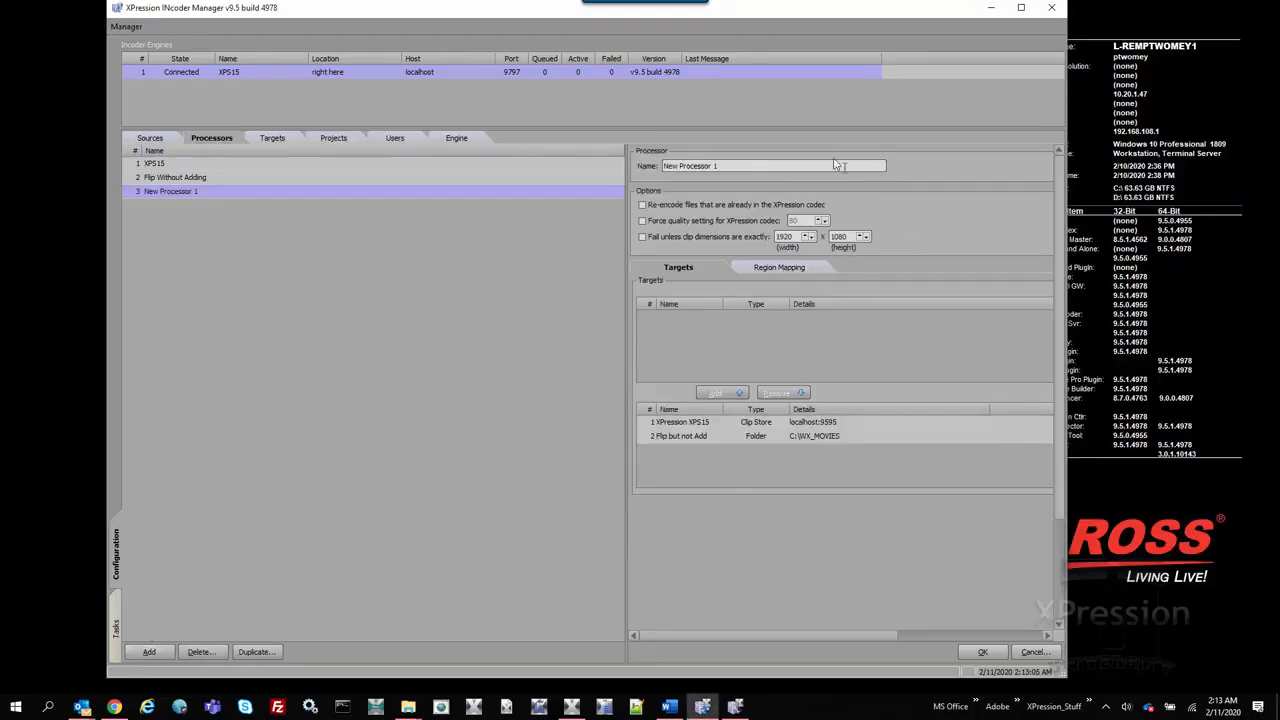
{"action": "left_click_drag", "start_coordinate": [645, 166], "coordinate": [729, 167]}
{"action": "type", "text": "Interstitial"}
{"action": "left_click", "coordinate": [972, 651]}
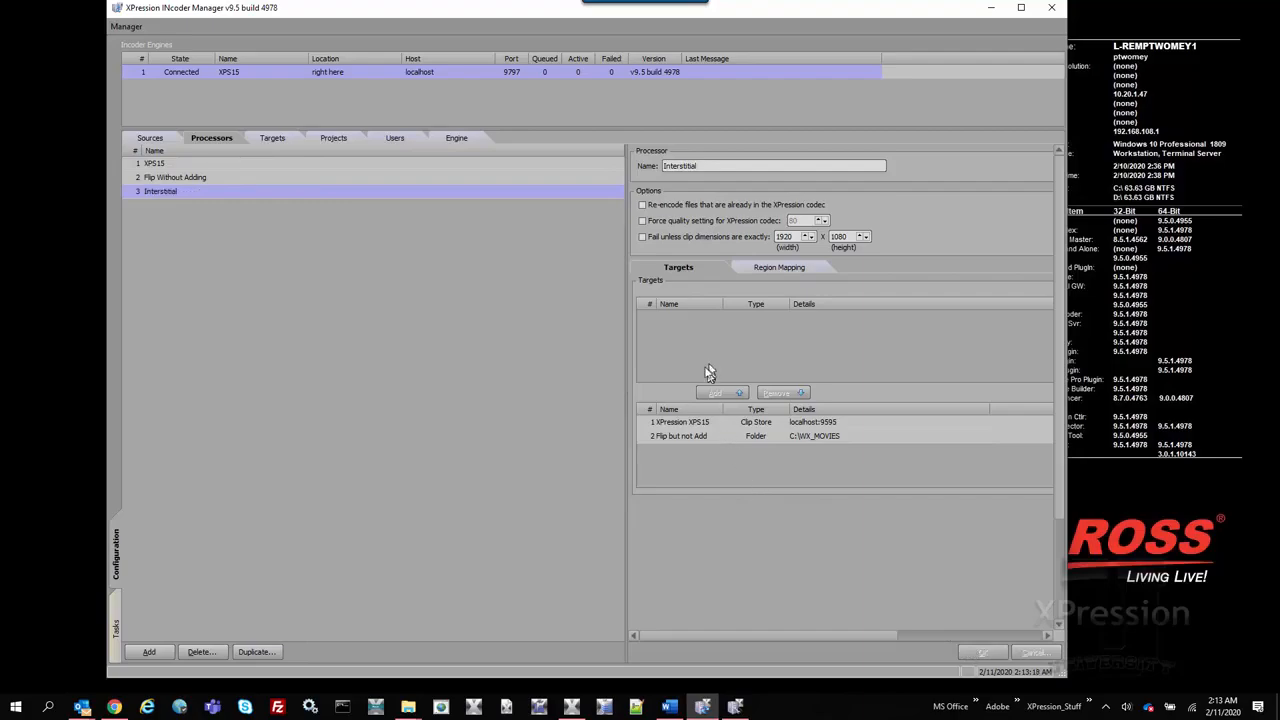
Assign the XPression XPS15 clip store as a target of the Interstitial processor and show its clip store options
{"action": "left_click", "coordinate": [688, 425]}
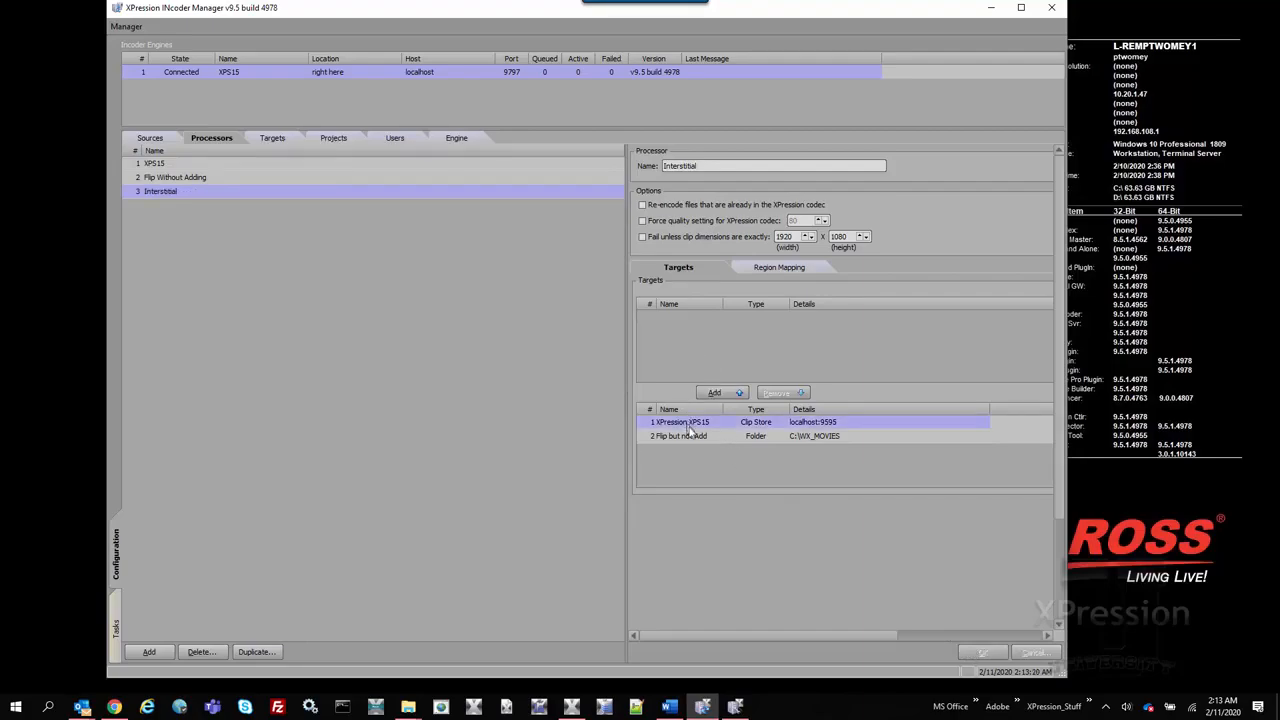
{"action": "left_click", "coordinate": [737, 396]}
{"action": "left_click", "coordinate": [712, 318]}
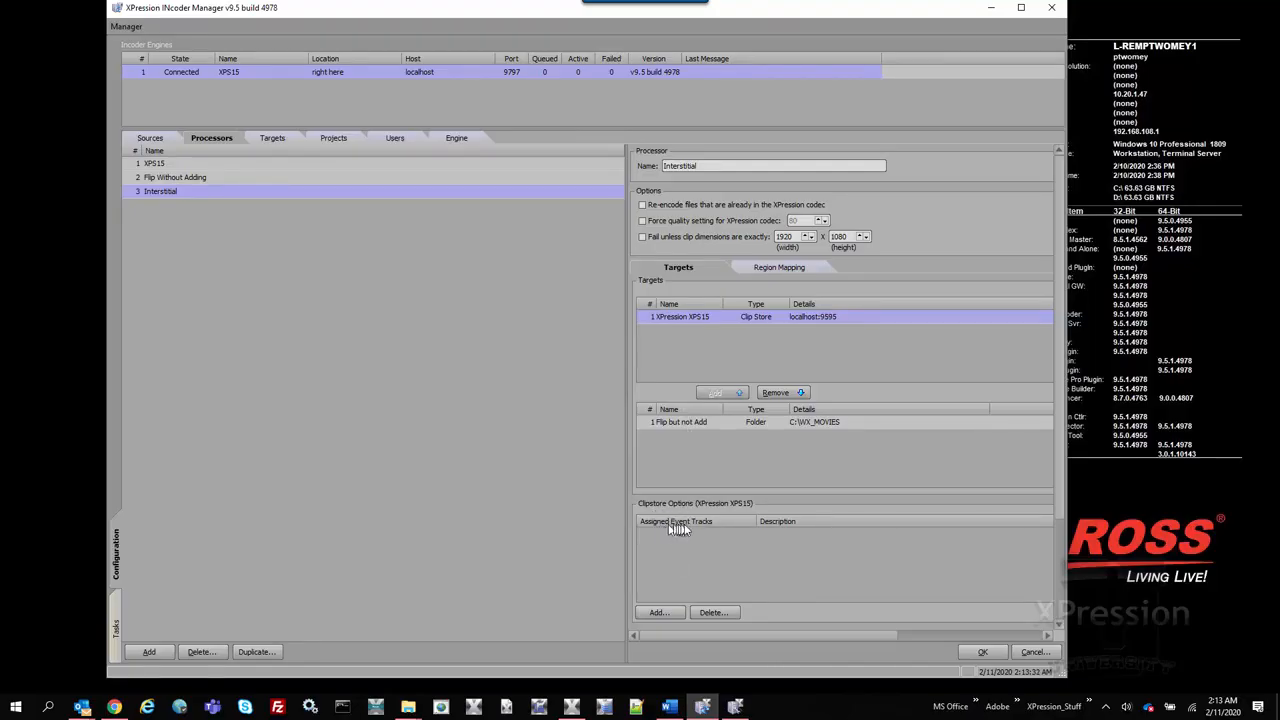
Assign the Bug Off and ANchor SUper Off event tracks to the XPression XPS15 target and save the processor
{"action": "left_click", "coordinate": [660, 612]}
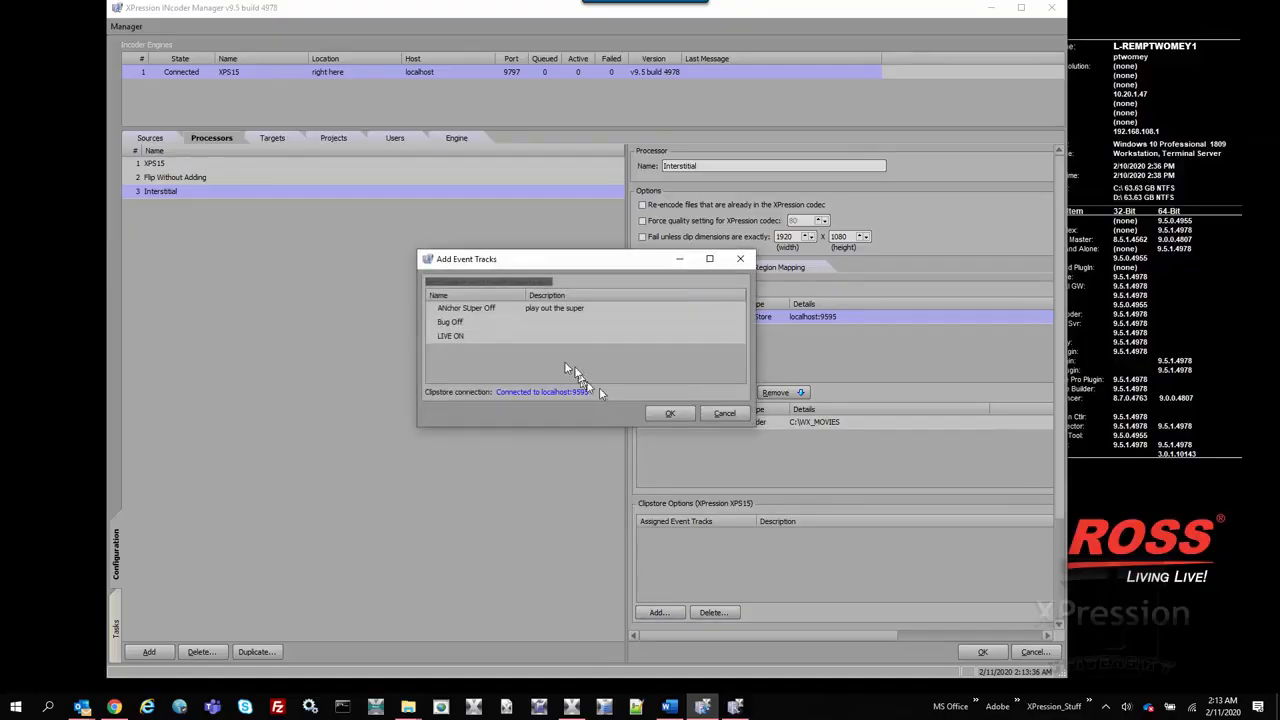
{"action": "left_click", "coordinate": [480, 323]}
{"action": "left_click", "coordinate": [669, 413]}
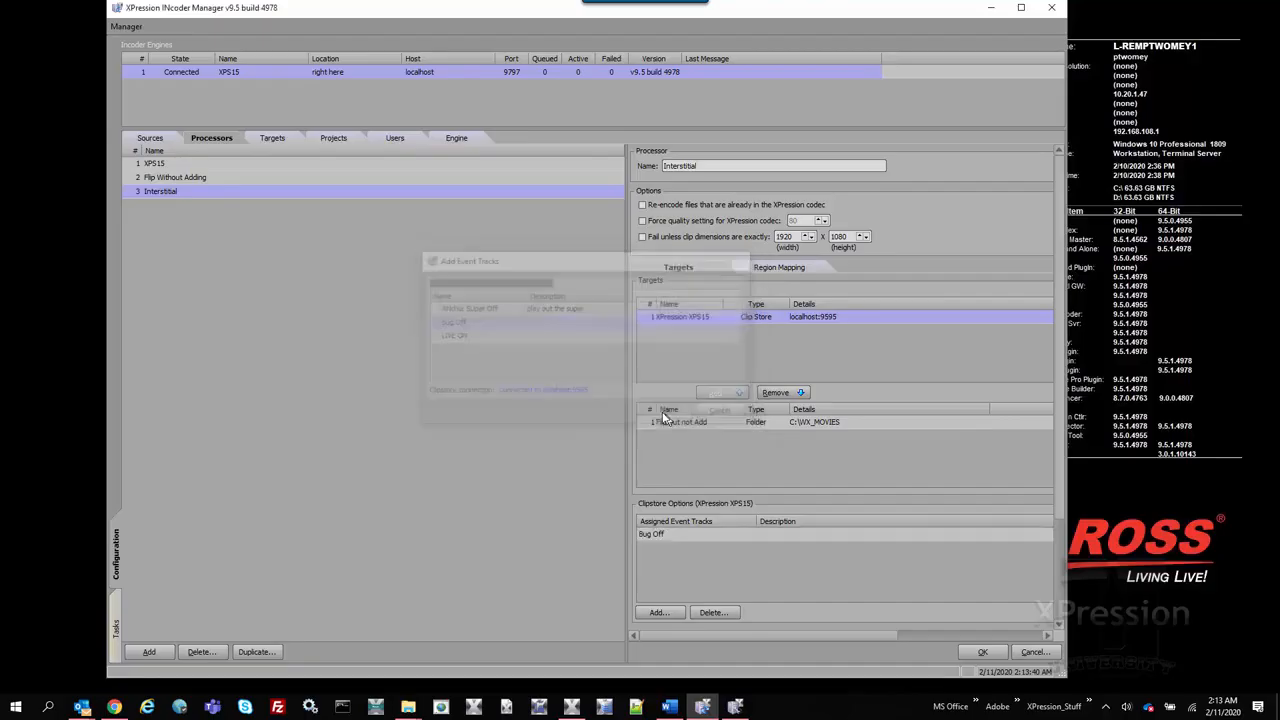
{"action": "left_click", "coordinate": [657, 612]}
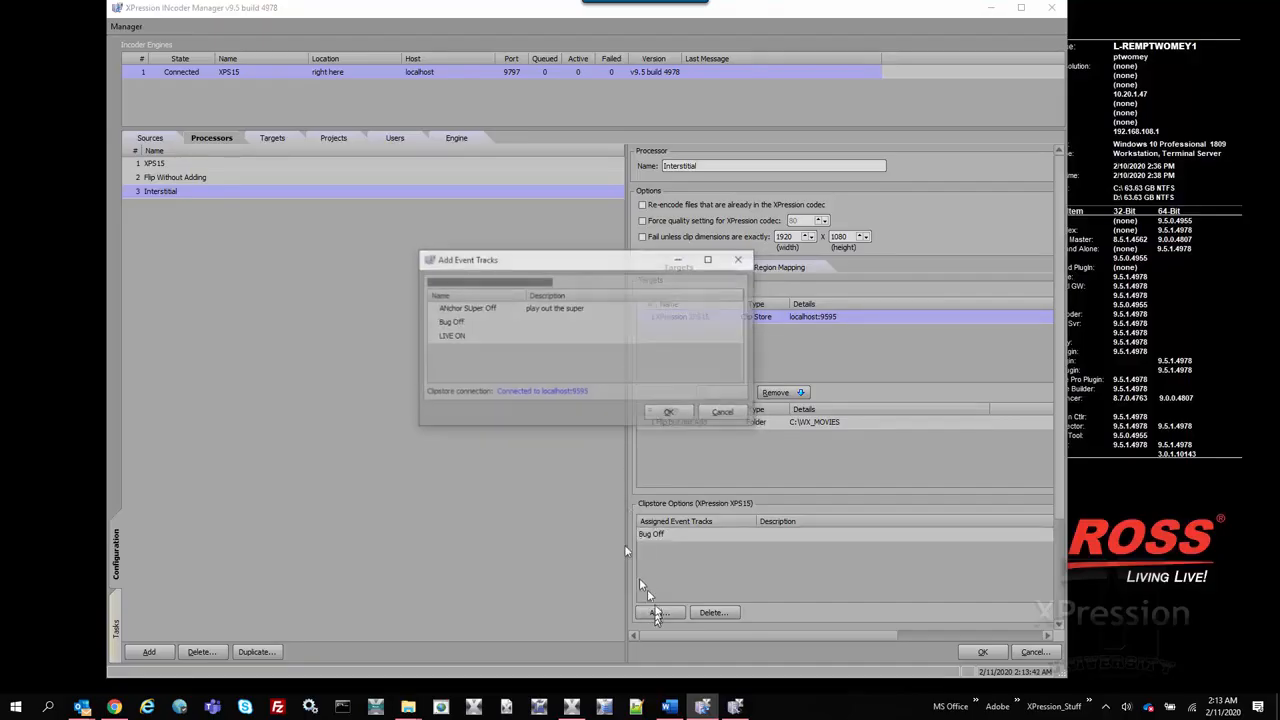
{"action": "left_click", "coordinate": [494, 312]}
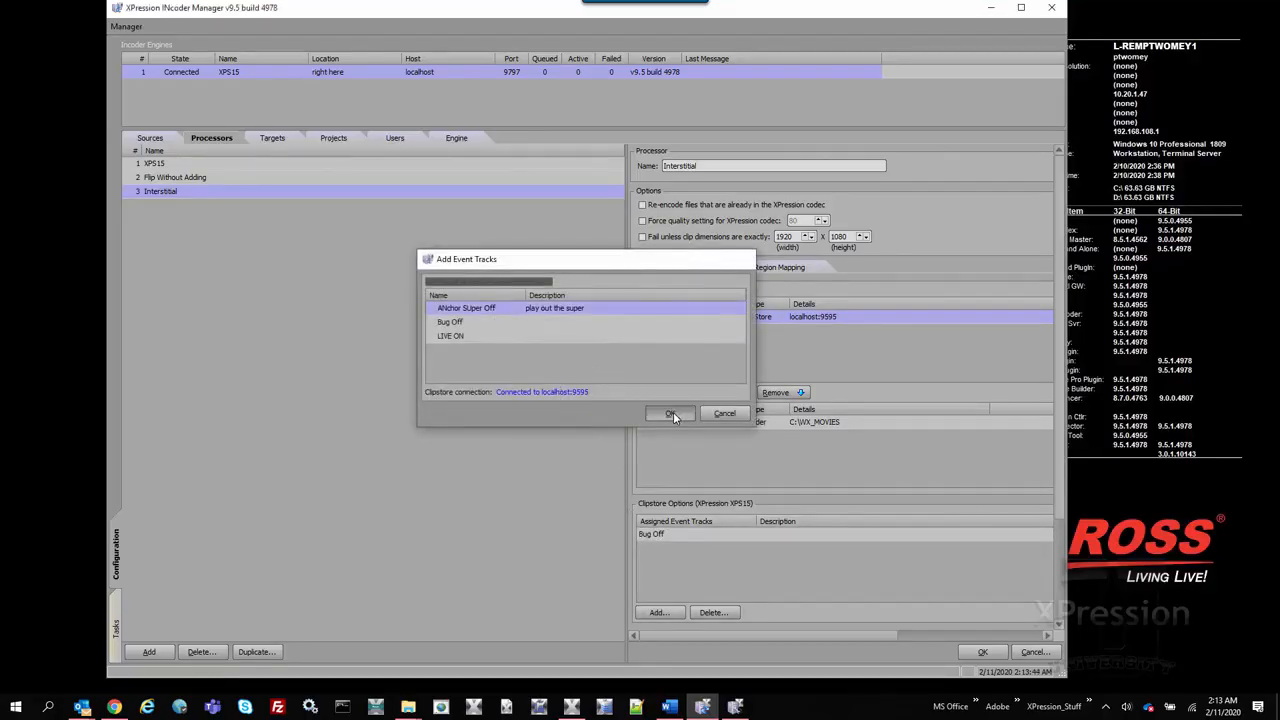
{"action": "left_click", "coordinate": [672, 413]}
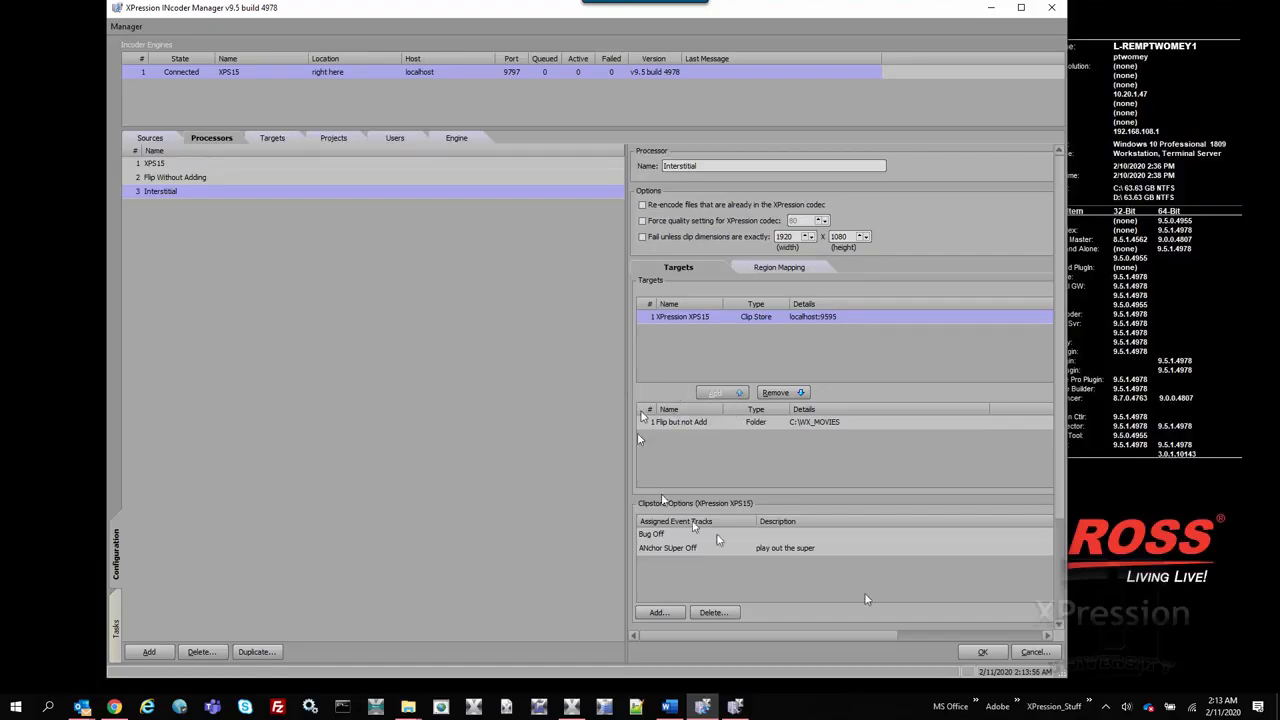
{"action": "left_click", "coordinate": [977, 654]}
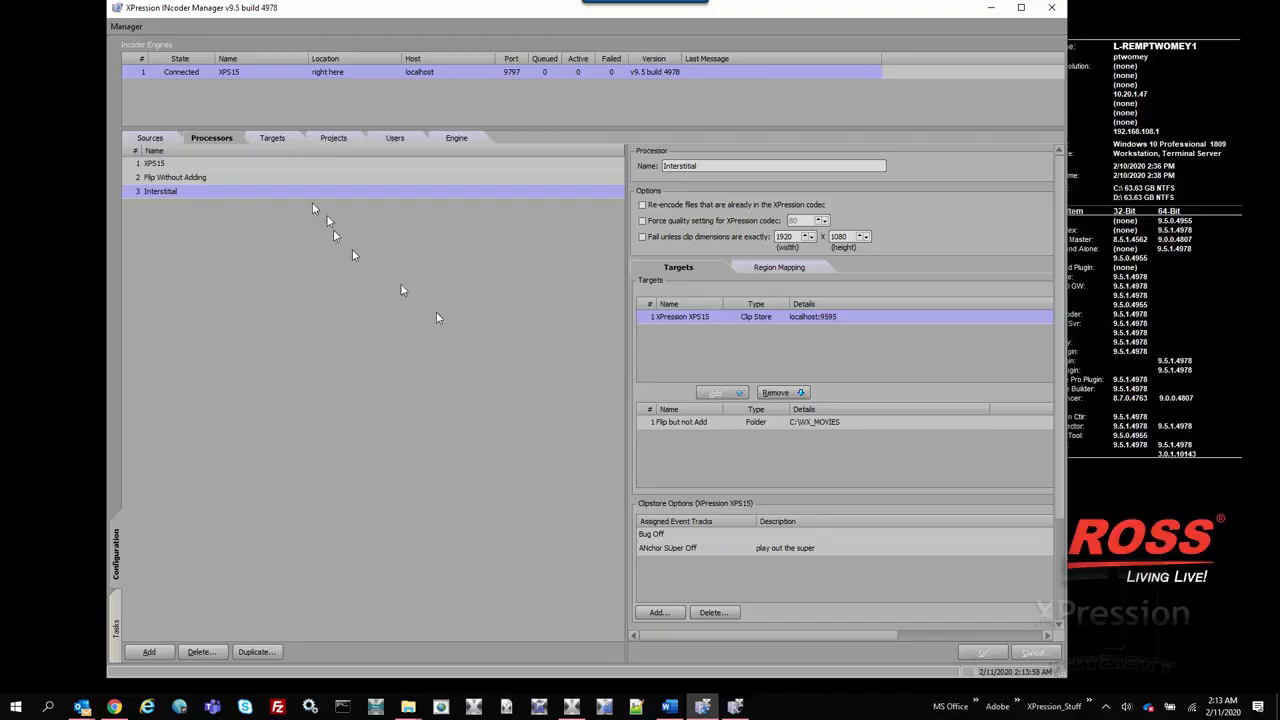
Duplicate the News source and name the copy Intertital FS
{"action": "left_click", "coordinate": [150, 138]}
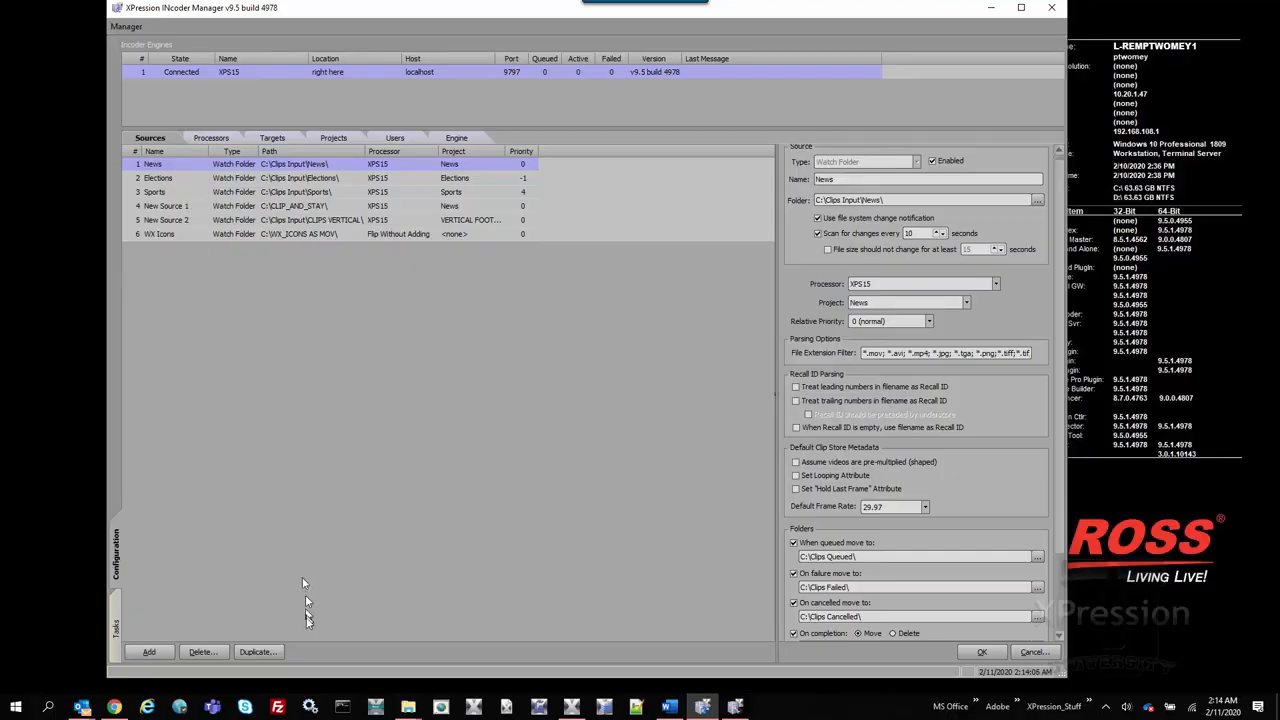
{"action": "left_click", "coordinate": [257, 652]}
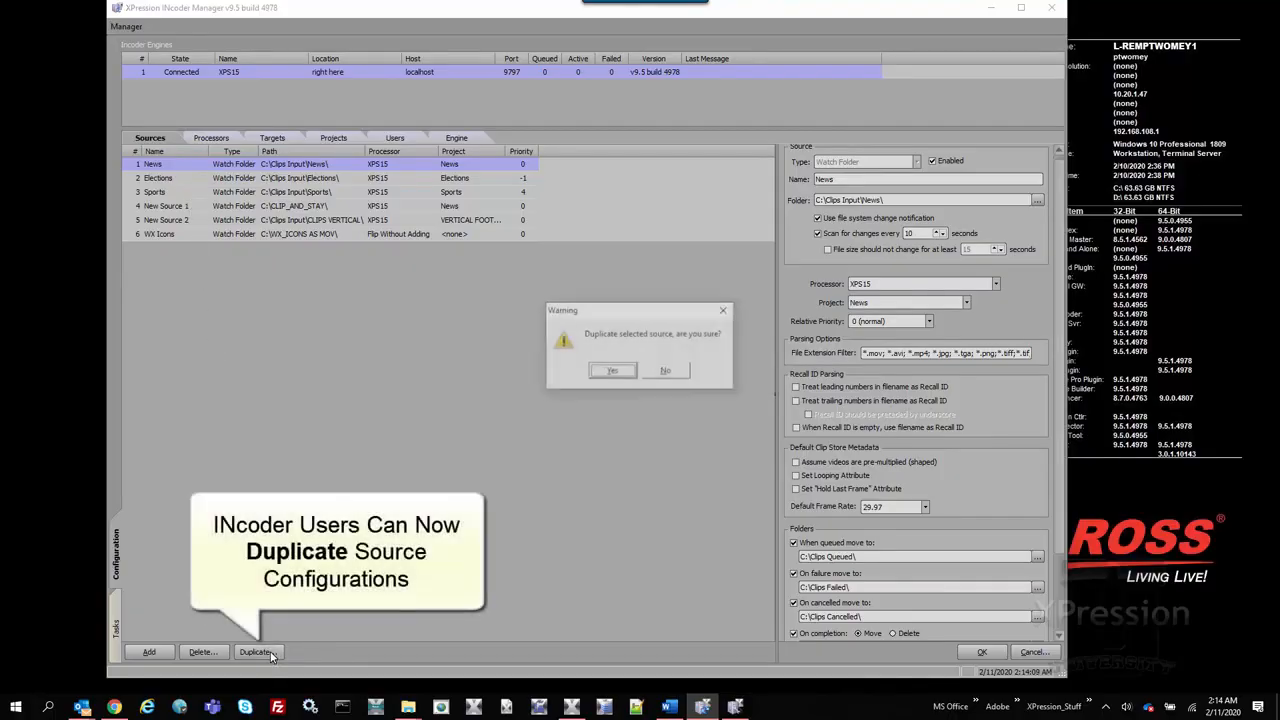
{"action": "left_click", "coordinate": [612, 372]}
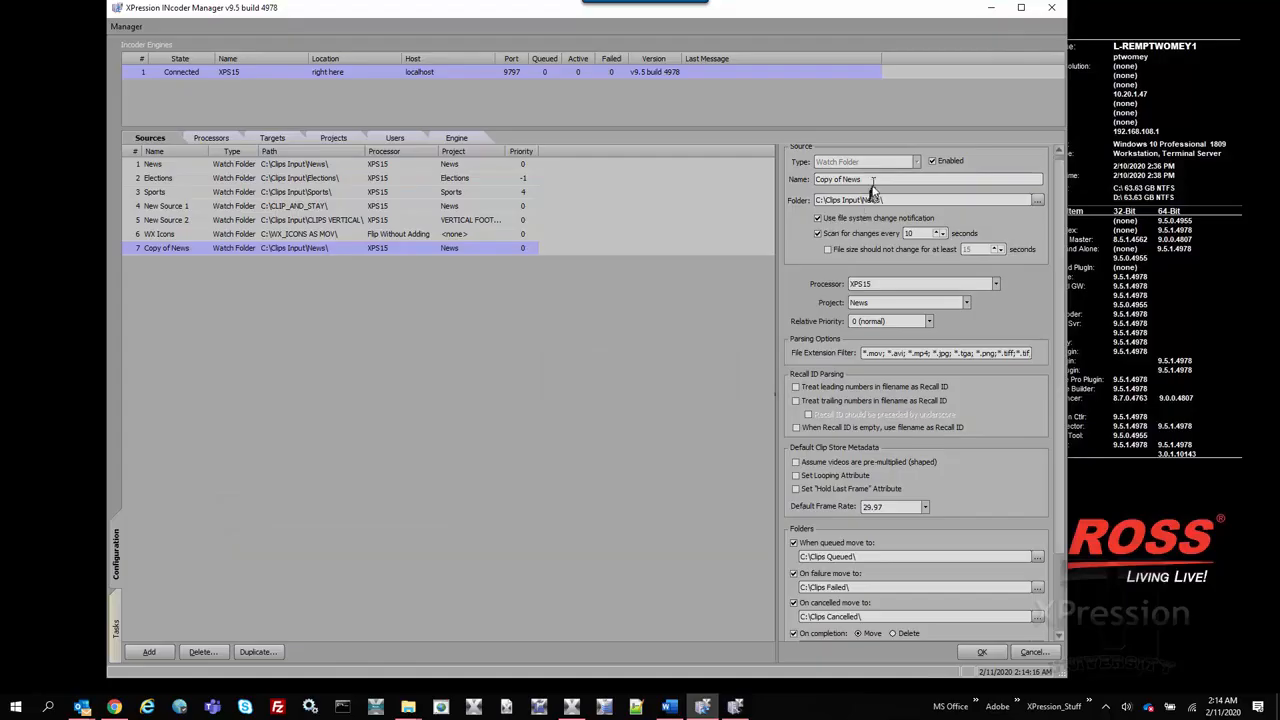
{"action": "left_click_drag", "start_coordinate": [873, 180], "coordinate": [789, 185]}
{"action": "type", "text": "Intertital FS"}
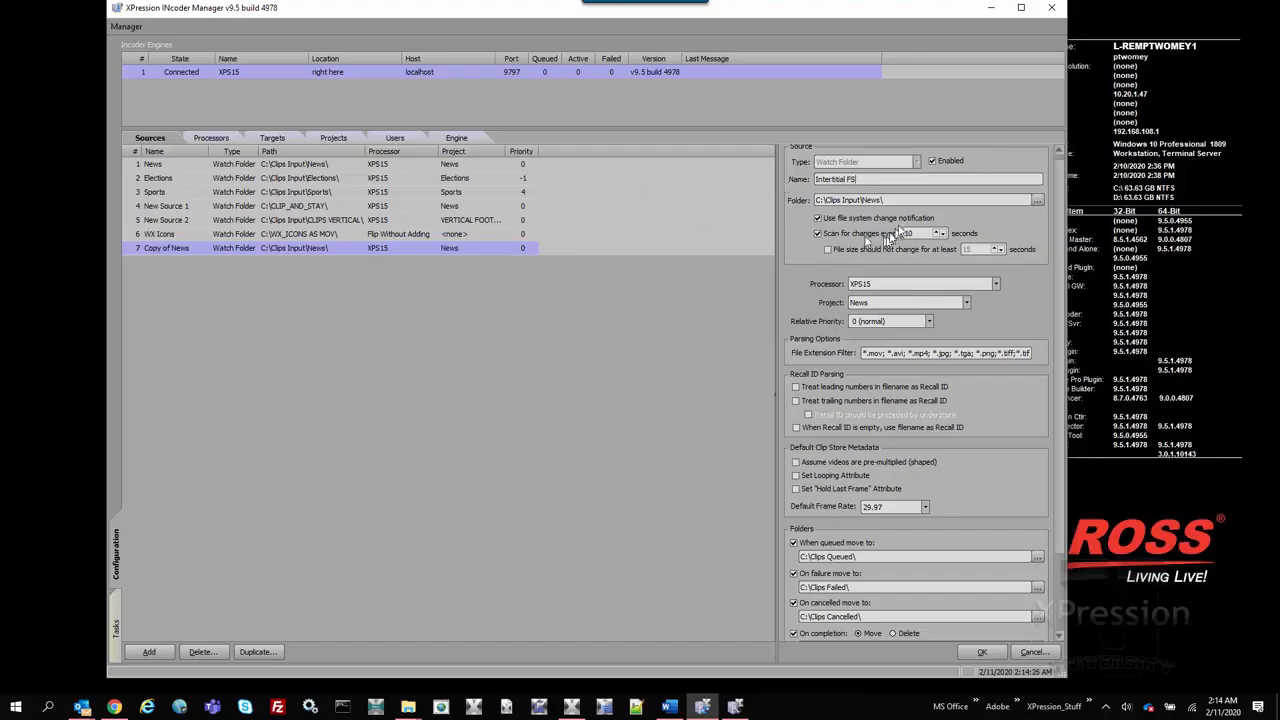
Create an FS Interstitials folder inside Clips Input, set it as the duplicated source's watch folder, and save the source
{"action": "left_click", "coordinate": [1035, 201]}
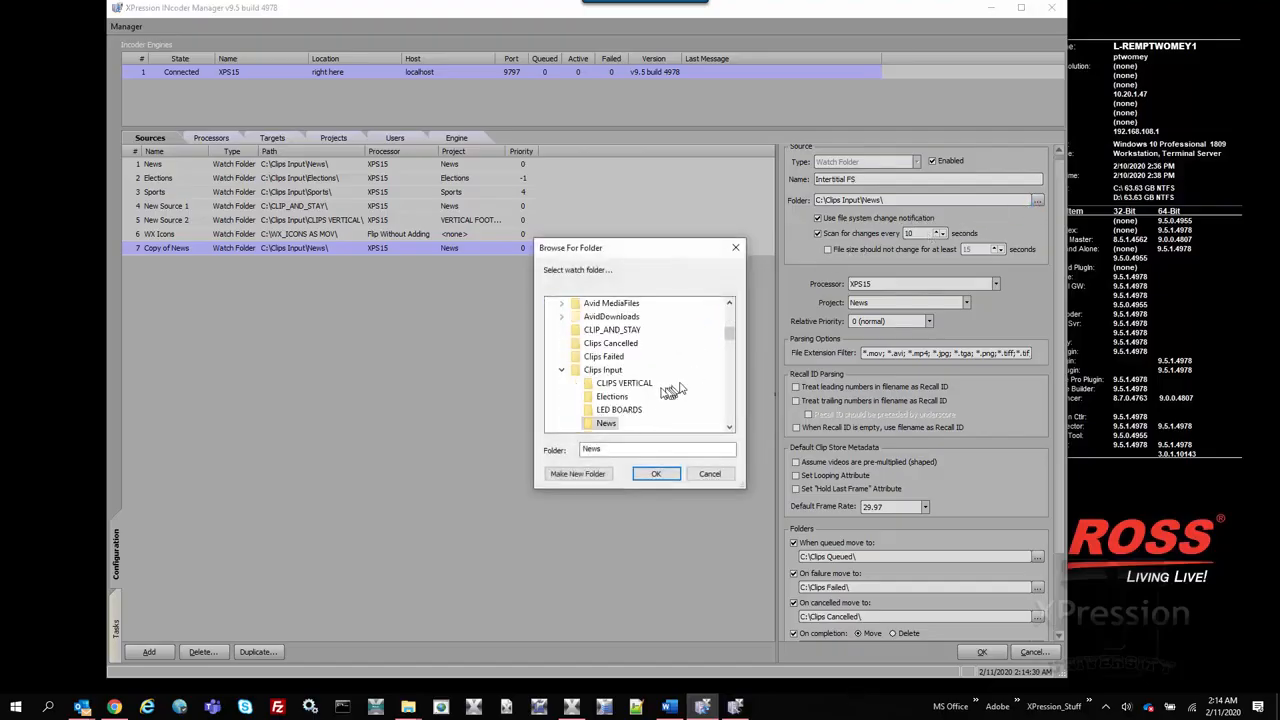
{"action": "left_click", "coordinate": [601, 372]}
{"action": "left_click", "coordinate": [592, 477]}
{"action": "type", "text": "FS Inter"}
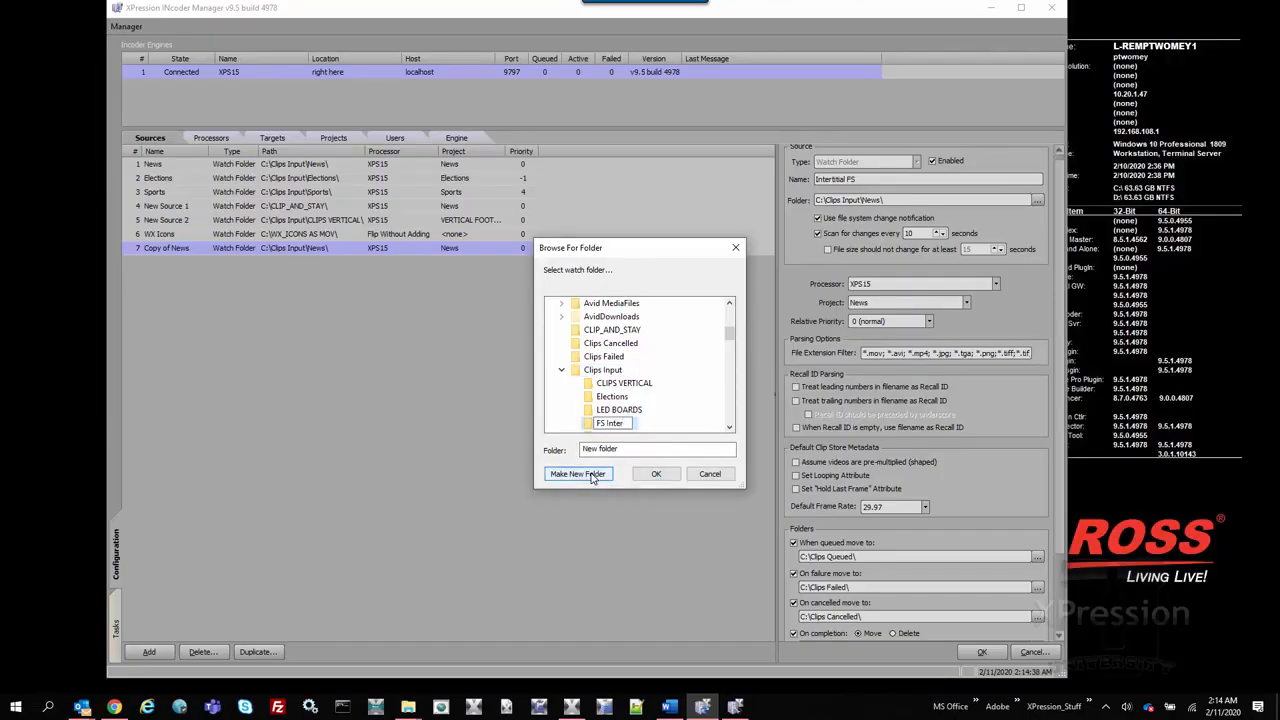
{"action": "type", "text": "stitials"}
{"action": "key", "text": "Return"}
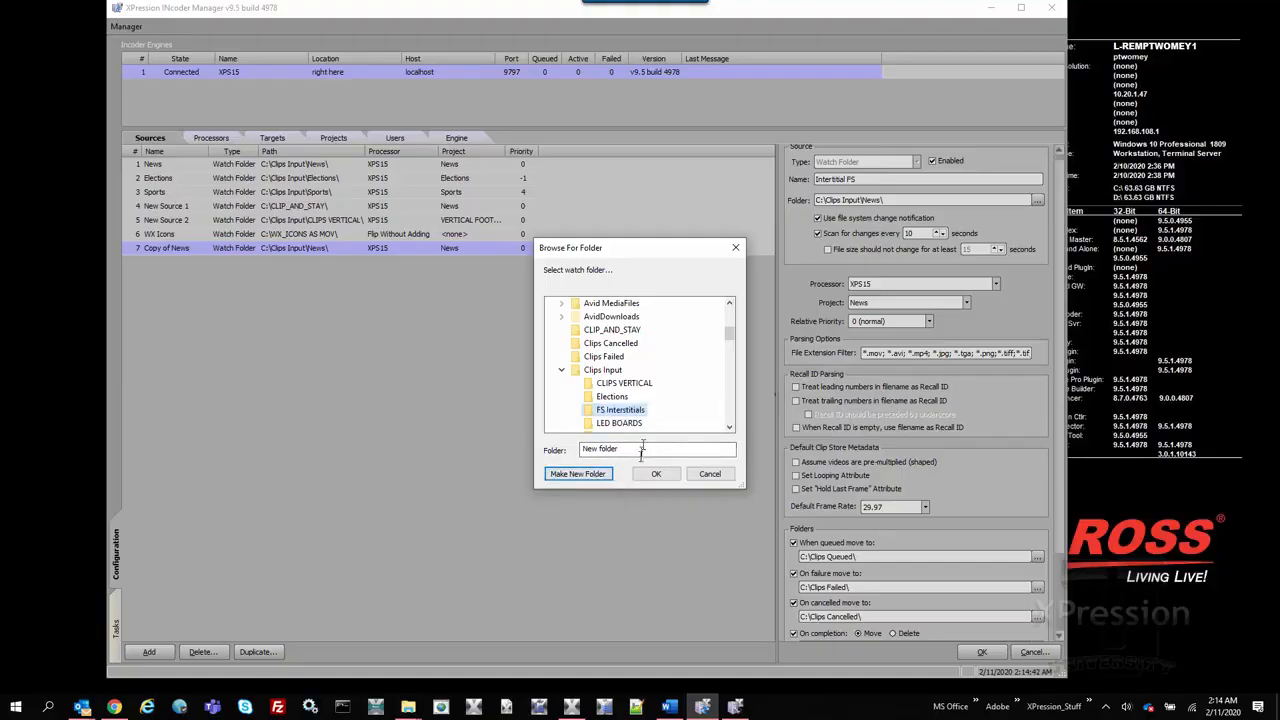
{"action": "left_click", "coordinate": [651, 475]}
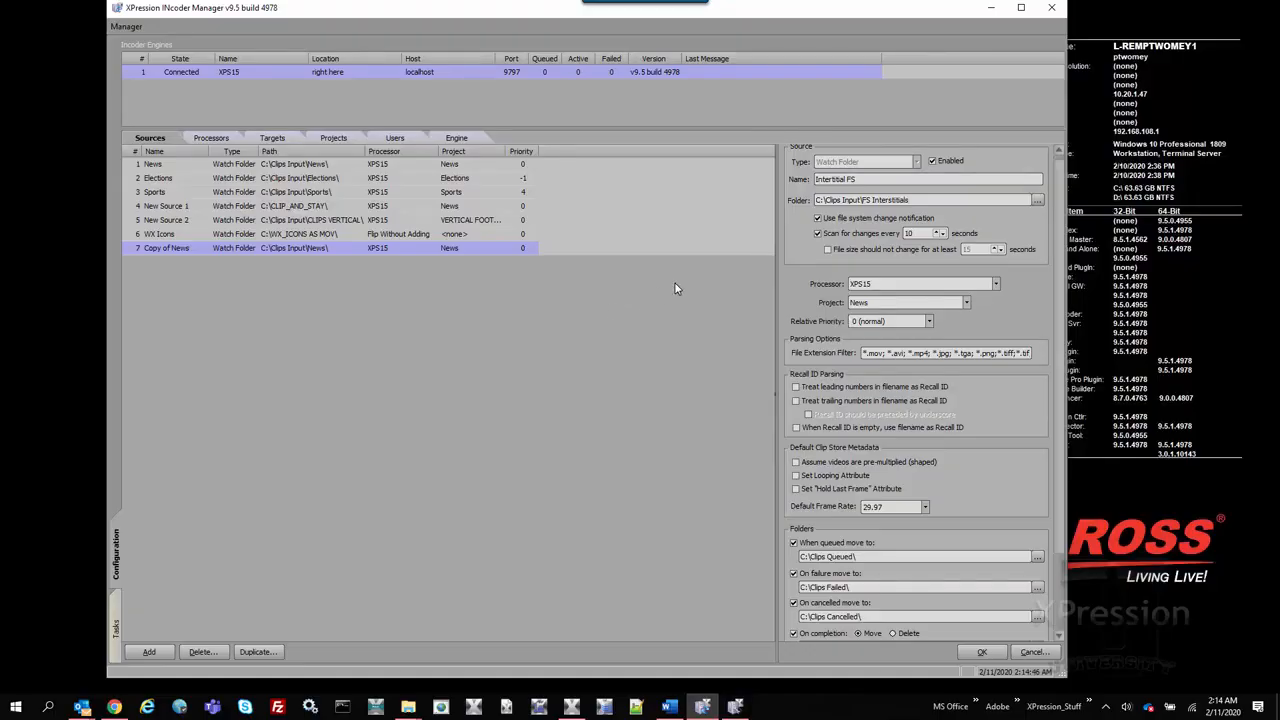
{"action": "left_click", "coordinate": [982, 651]}
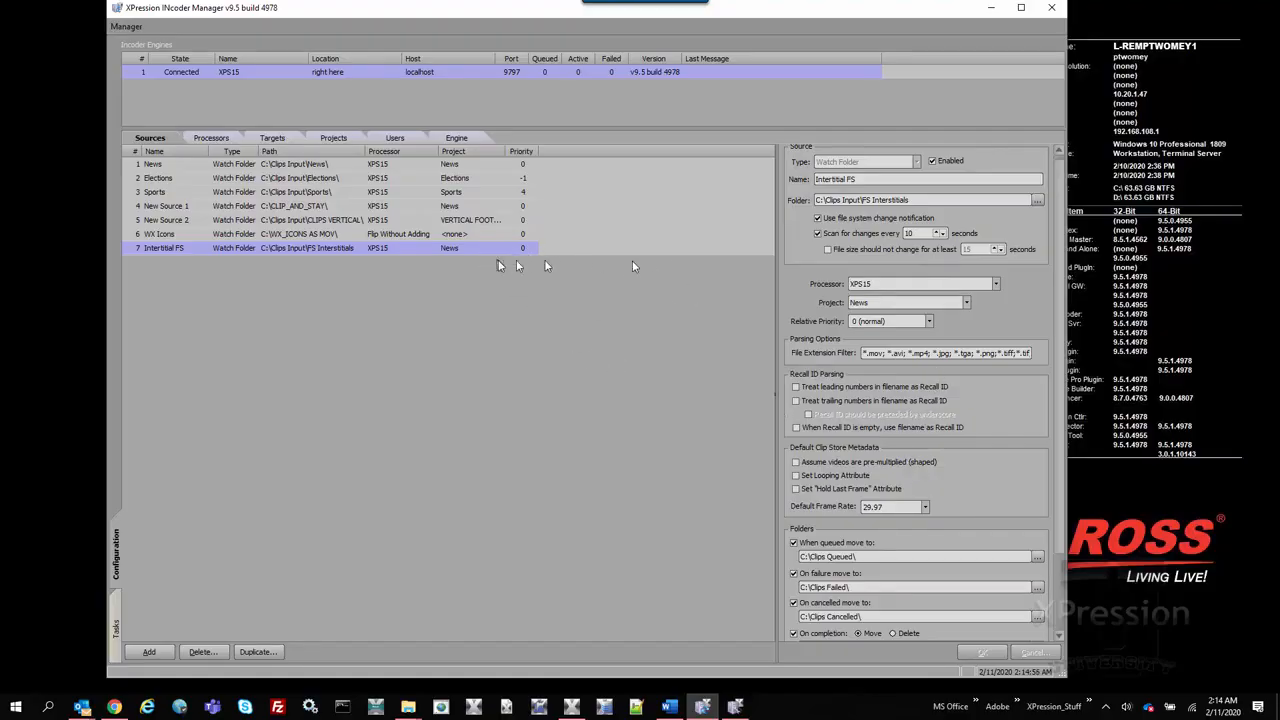
Set the Intertital FS source's processor to Interstitial and save the change
{"action": "left_click", "coordinate": [922, 285]}
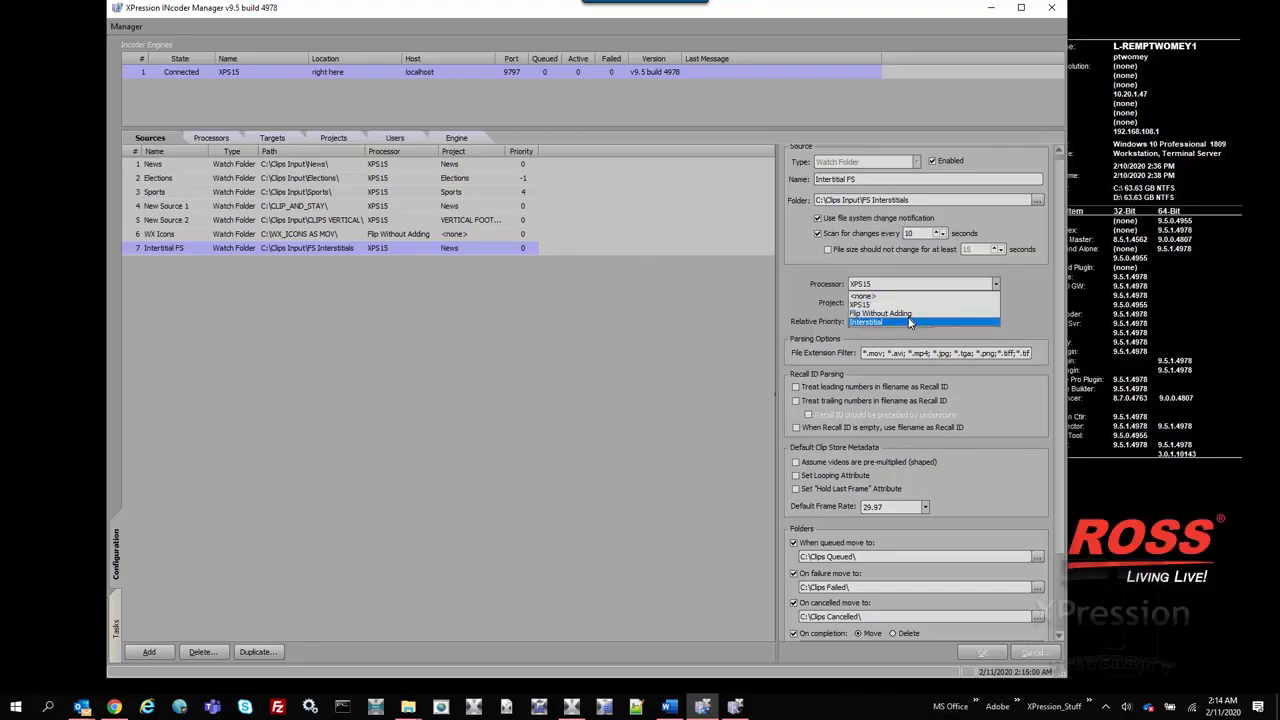
{"action": "left_click", "coordinate": [915, 321]}
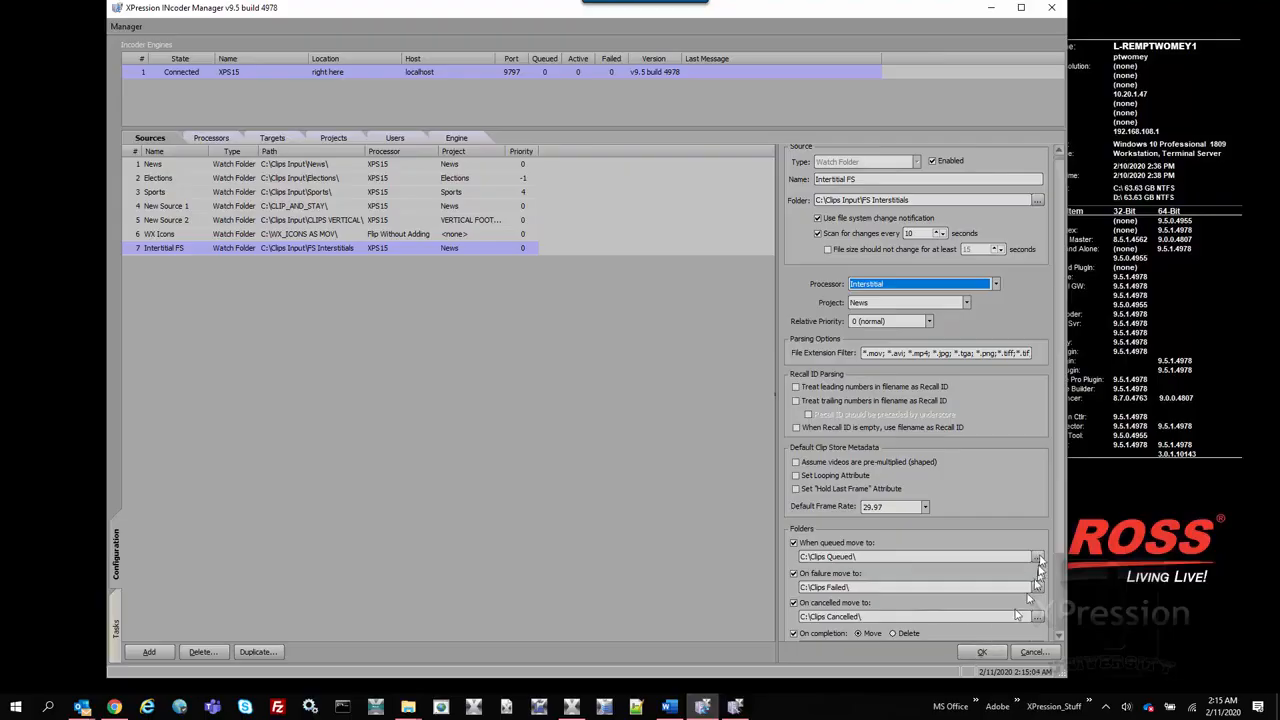
{"action": "left_click_drag", "start_coordinate": [1059, 515], "coordinate": [1078, 606]}
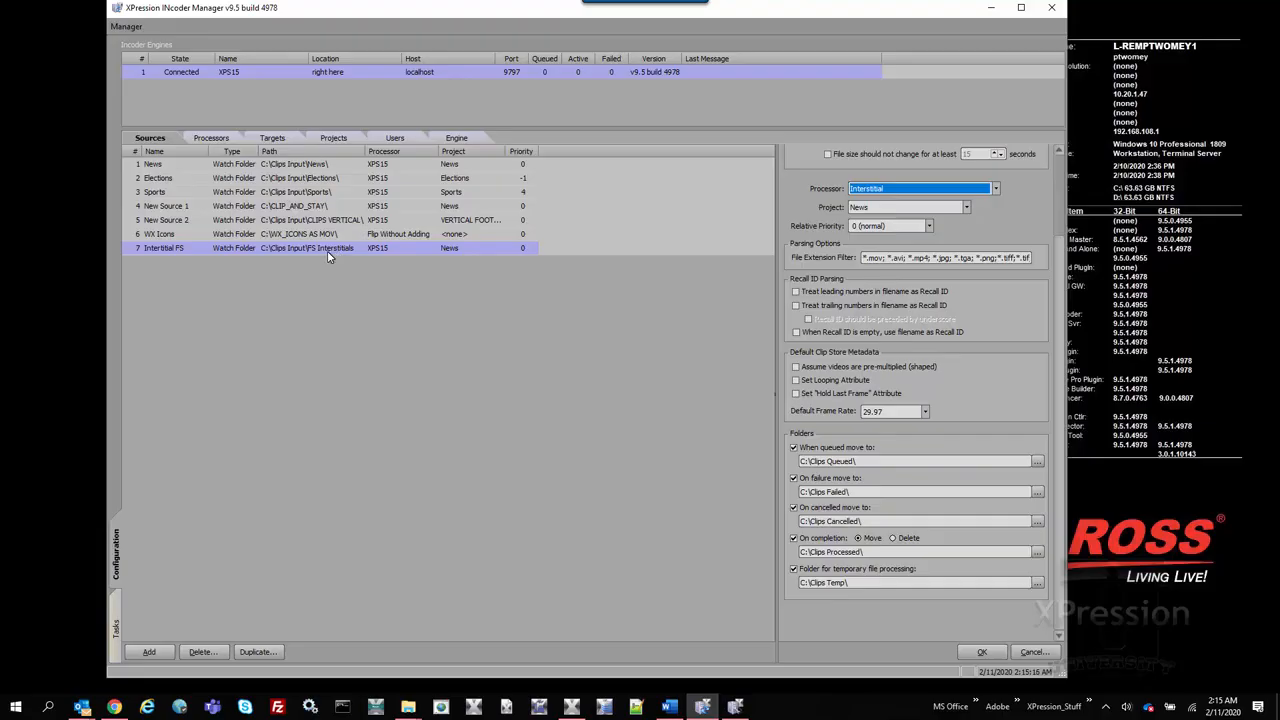
{"action": "left_click", "coordinate": [970, 651]}
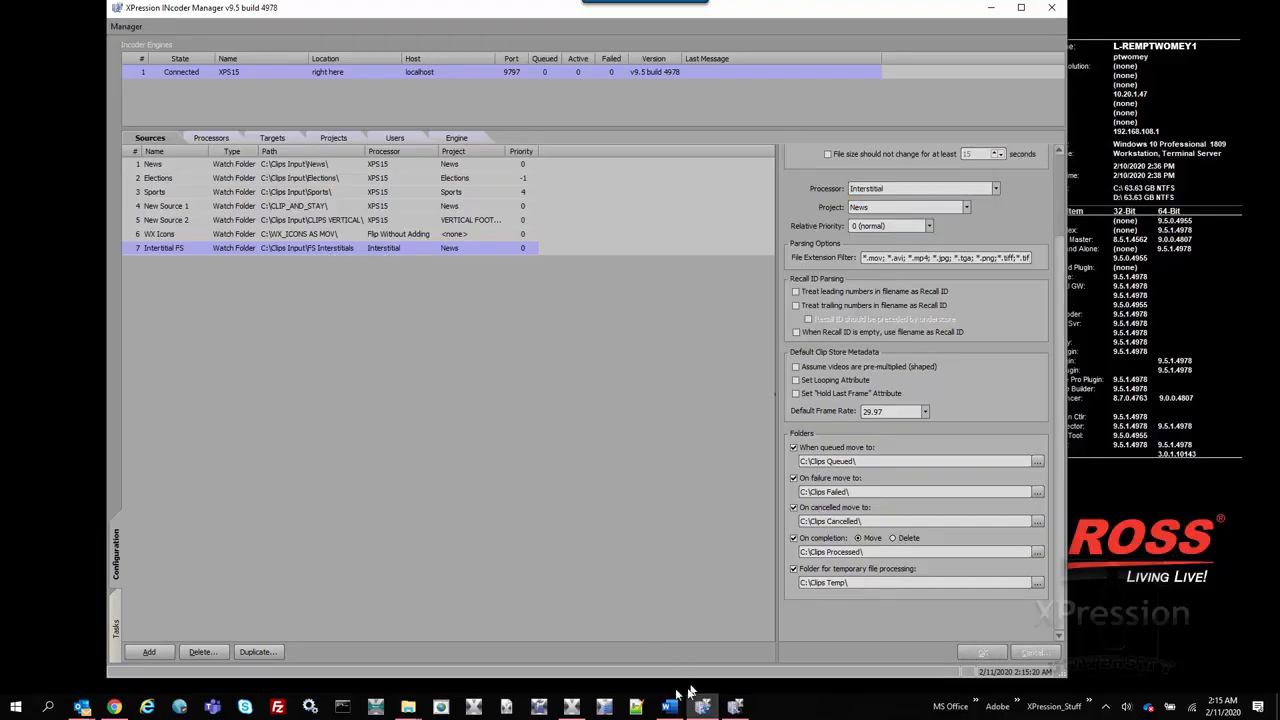
Bring up the EXPORTS and Clips Input folders in File Explorer and arrange their windows side by side
{"action": "left_click", "coordinate": [412, 708]}
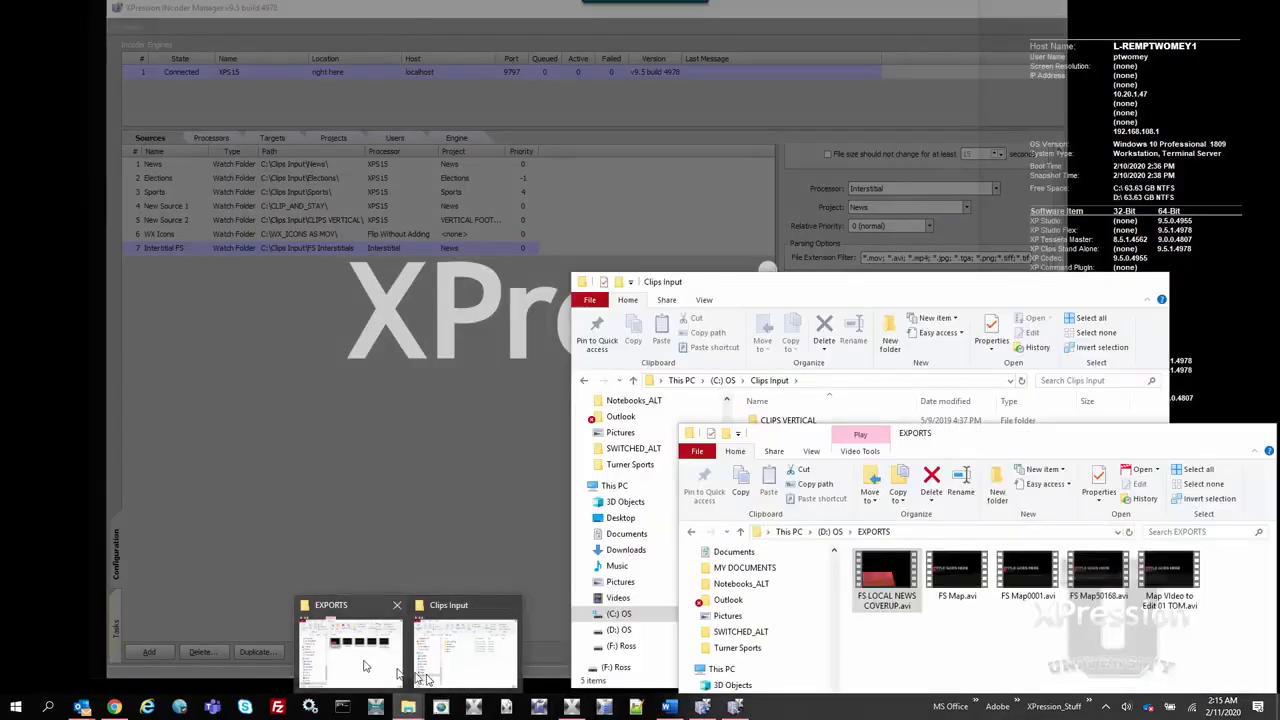
{"action": "left_click", "coordinate": [362, 662]}
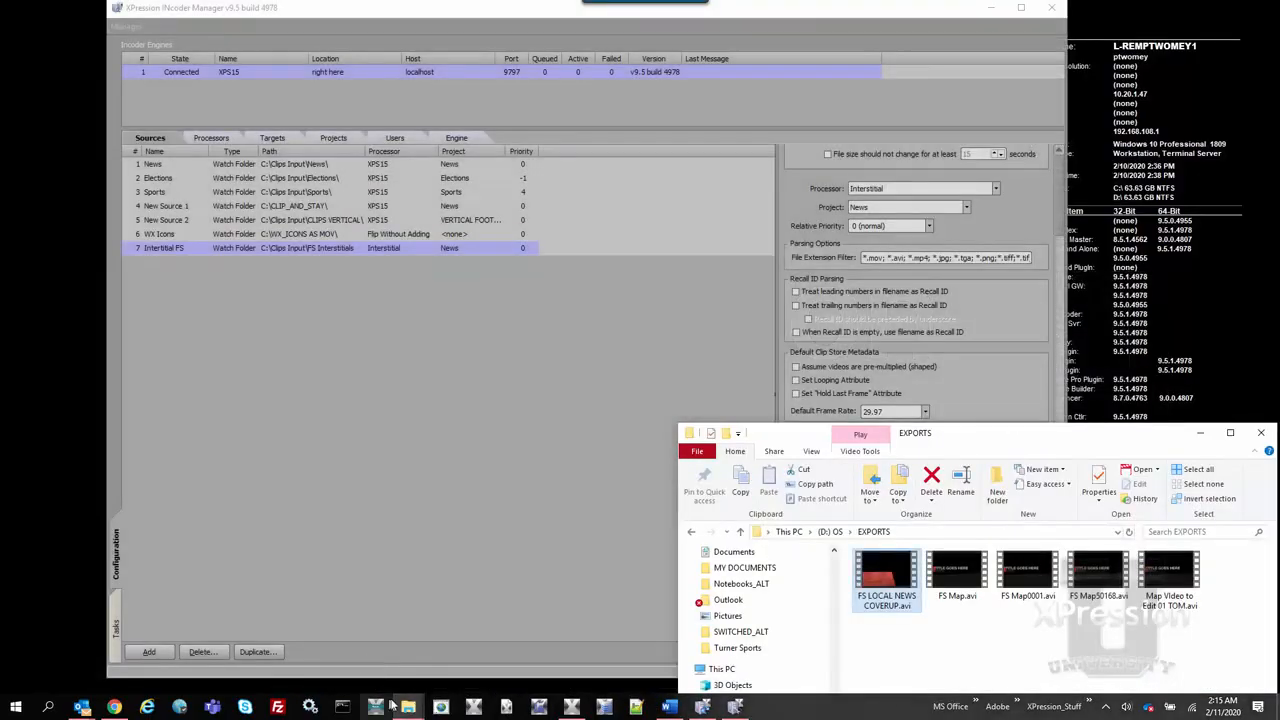
{"action": "left_click", "coordinate": [408, 707]}
{"action": "left_click", "coordinate": [461, 645]}
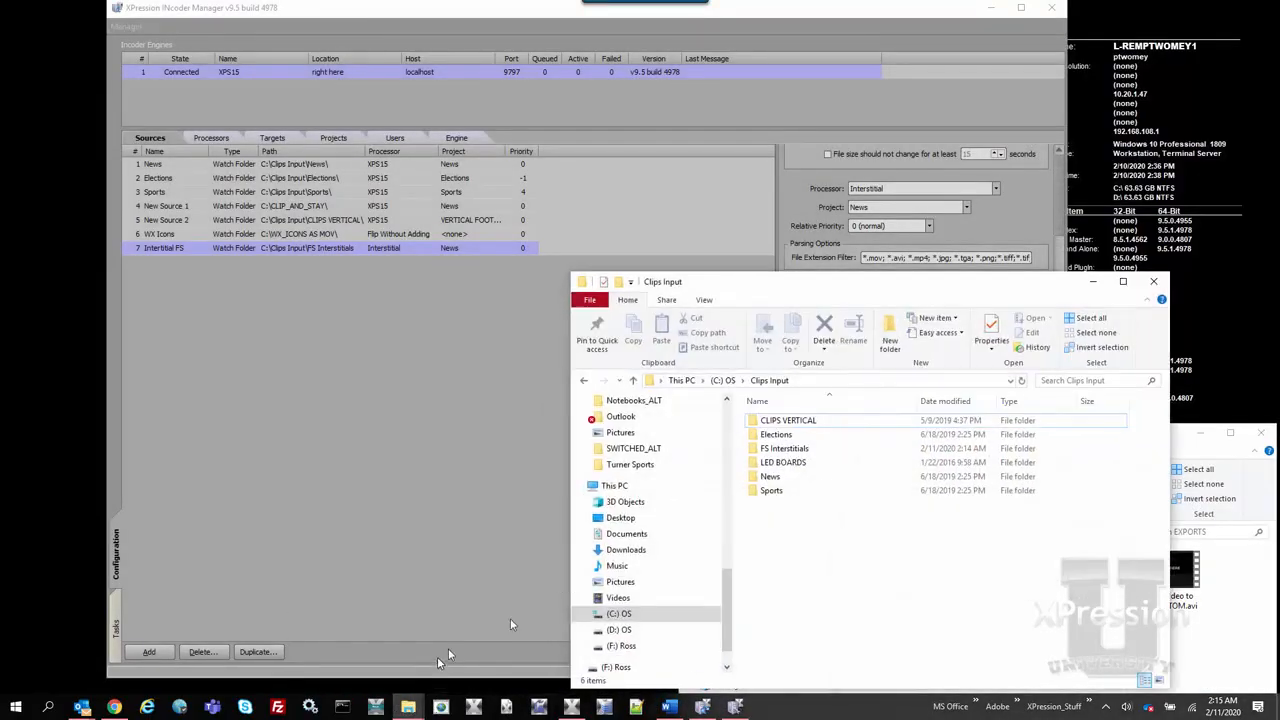
{"action": "left_click_drag", "start_coordinate": [819, 292], "coordinate": [368, 313]}
{"action": "left_click_drag", "start_coordinate": [995, 443], "coordinate": [1042, 350]}
Preview FS LOCAL NEWS COVERUP.avi from the EXPORTS folder in VLC media player, and close the player
{"action": "right_click", "coordinate": [946, 480]}
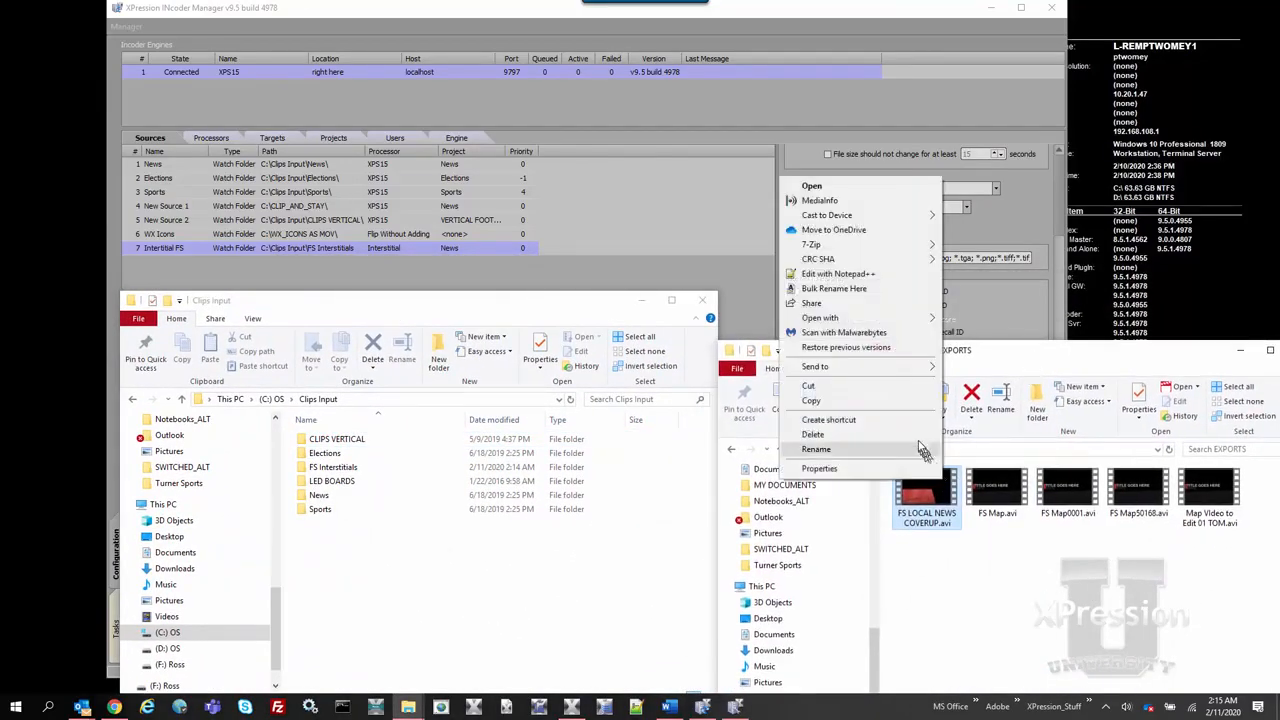
{"action": "mouse_move", "coordinate": [912, 324]}
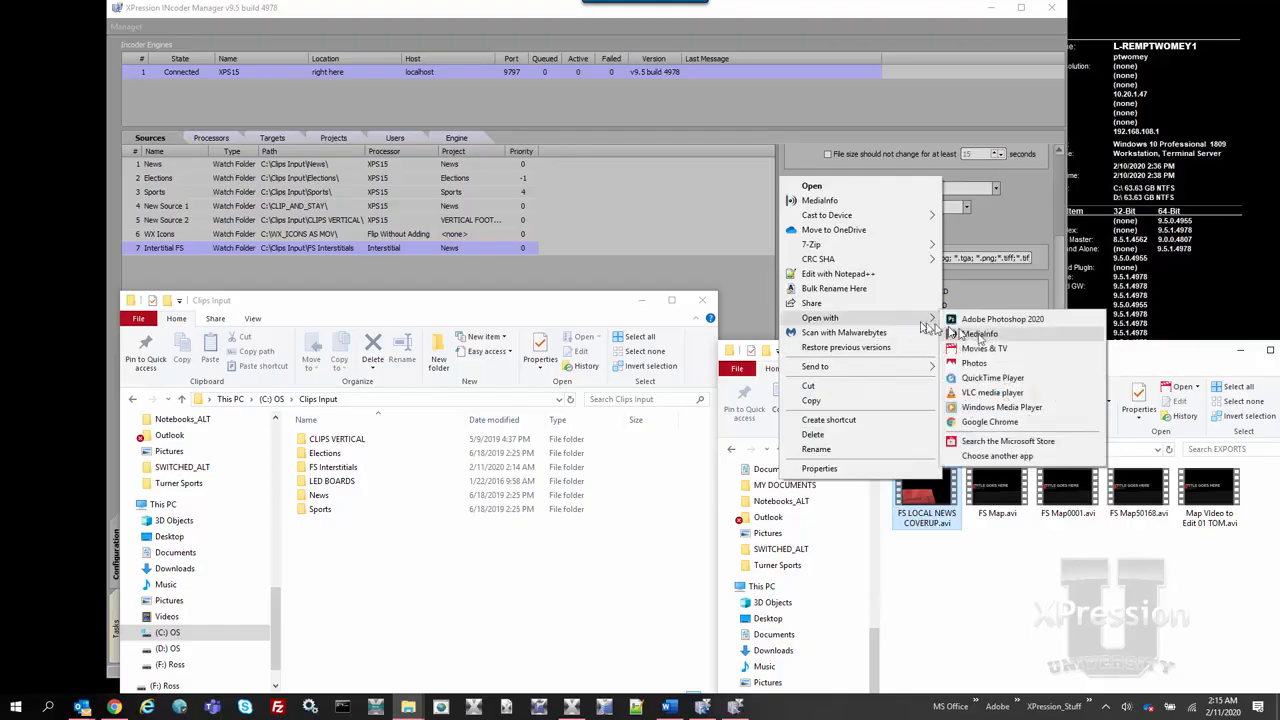
{"action": "left_click", "coordinate": [1013, 394]}
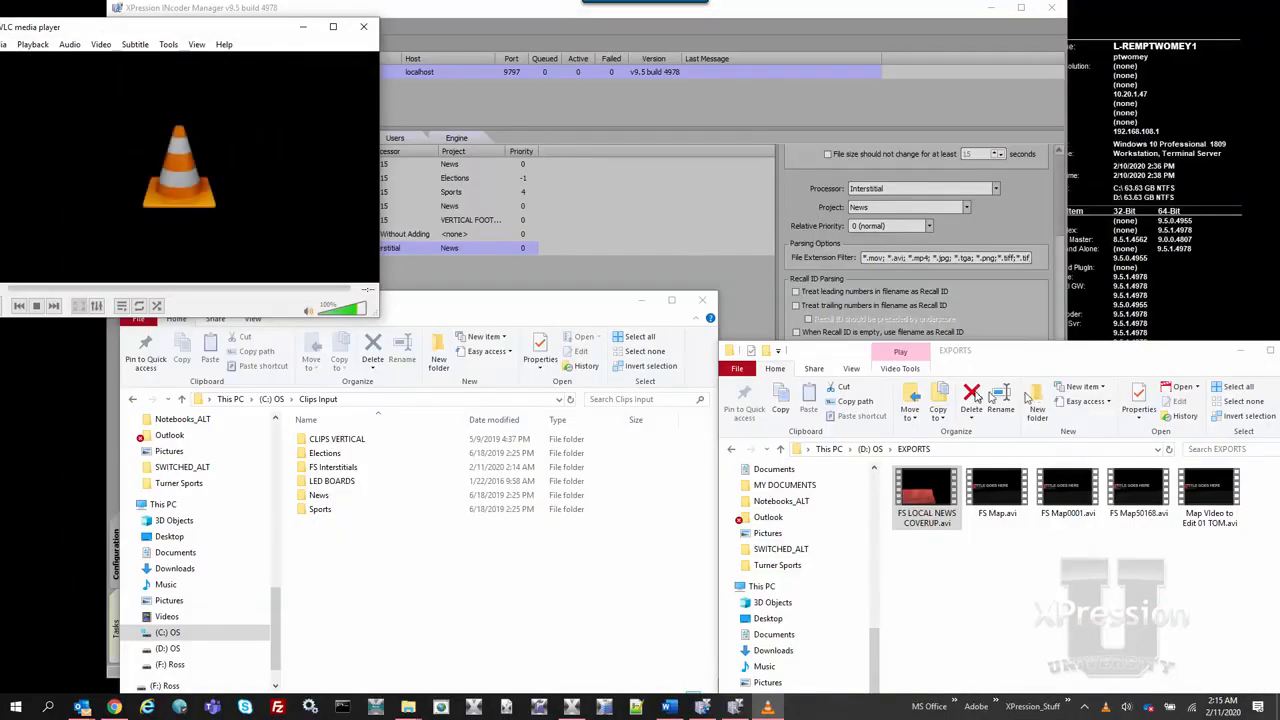
{"action": "left_click", "coordinate": [364, 28]}
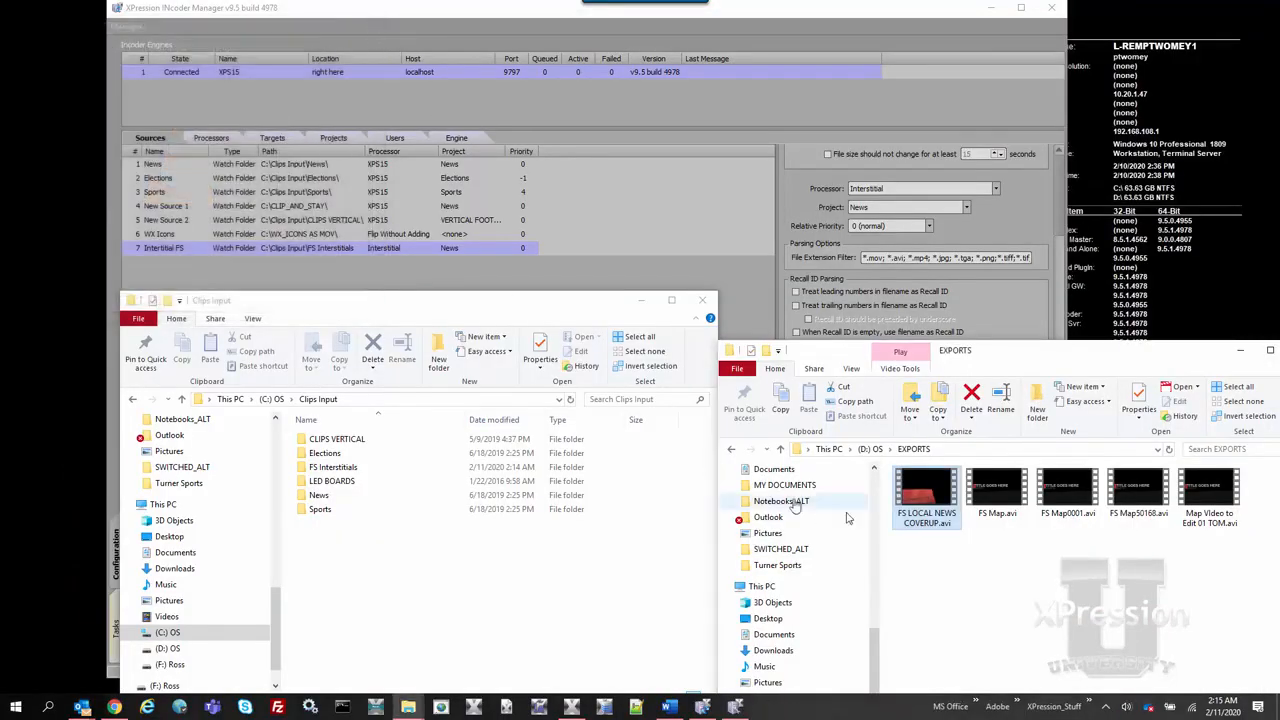
Copy FS LOCAL NEWS COVERUP.avi into the FS Interstitials folder and show the encoding tasks in XPression INcoder Manager
{"action": "left_click_drag", "start_coordinate": [913, 503], "coordinate": [401, 475]}
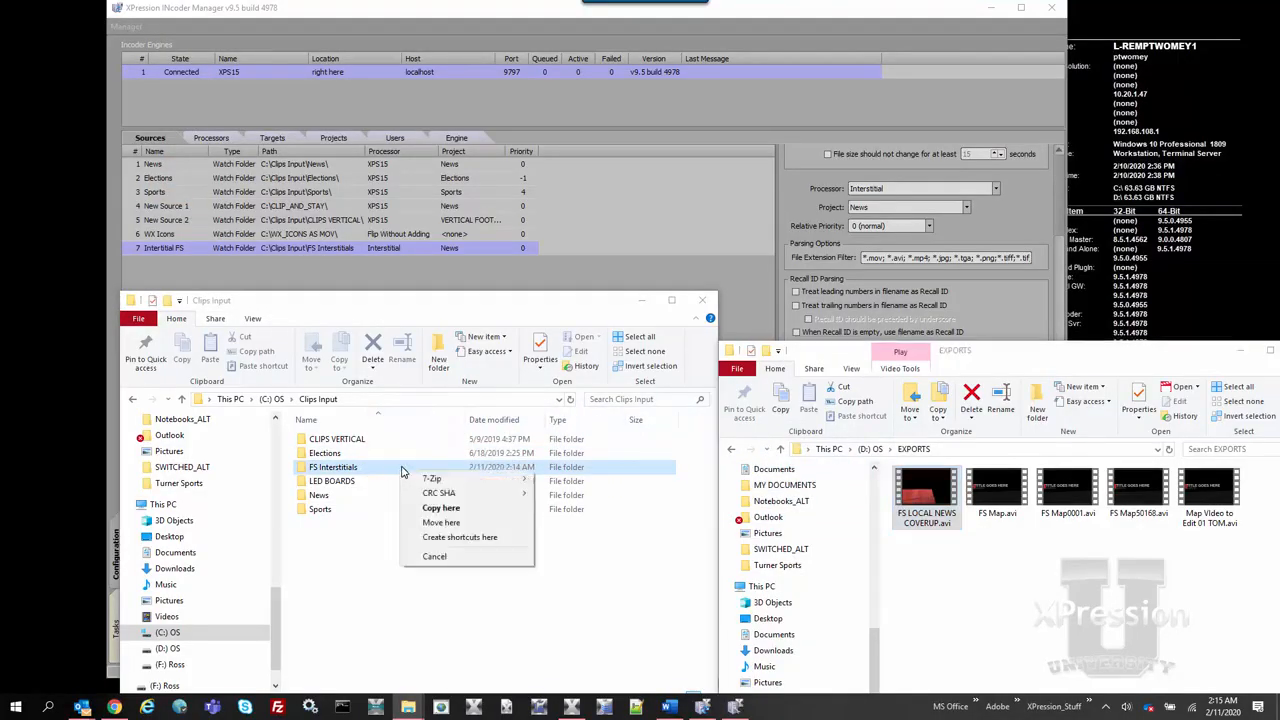
{"action": "left_click", "coordinate": [441, 508]}
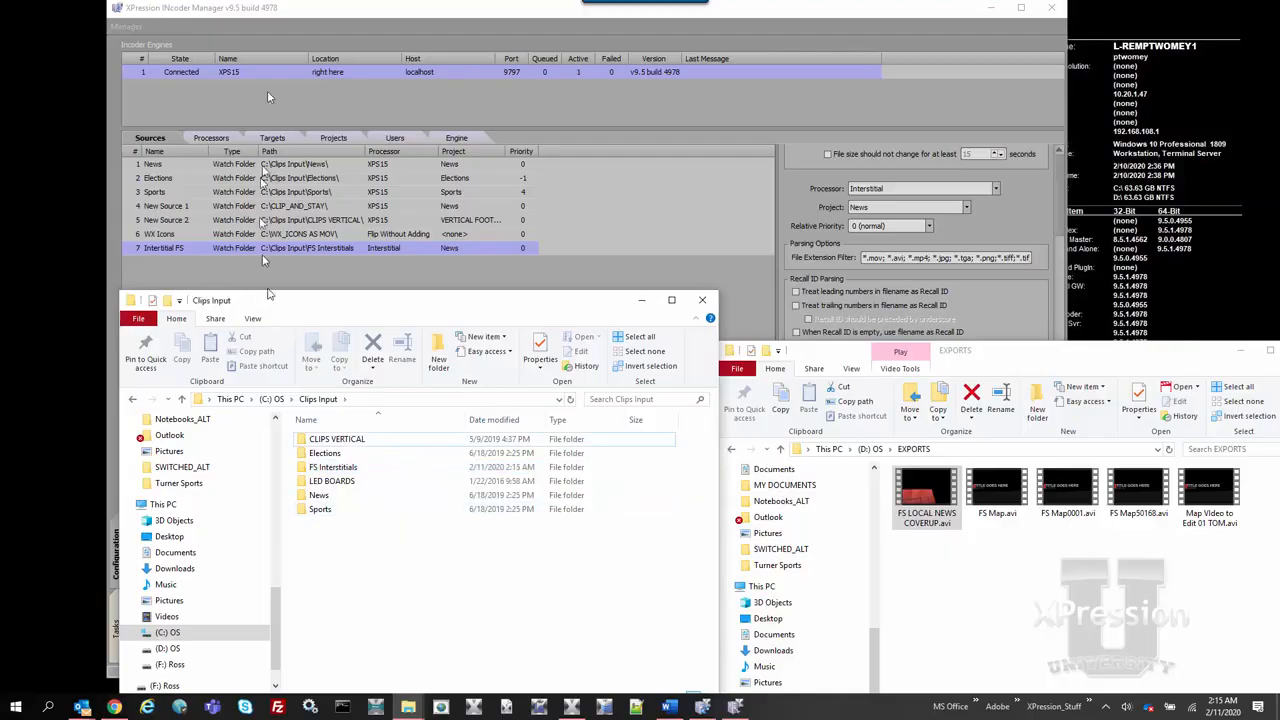
{"action": "left_click", "coordinate": [262, 20]}
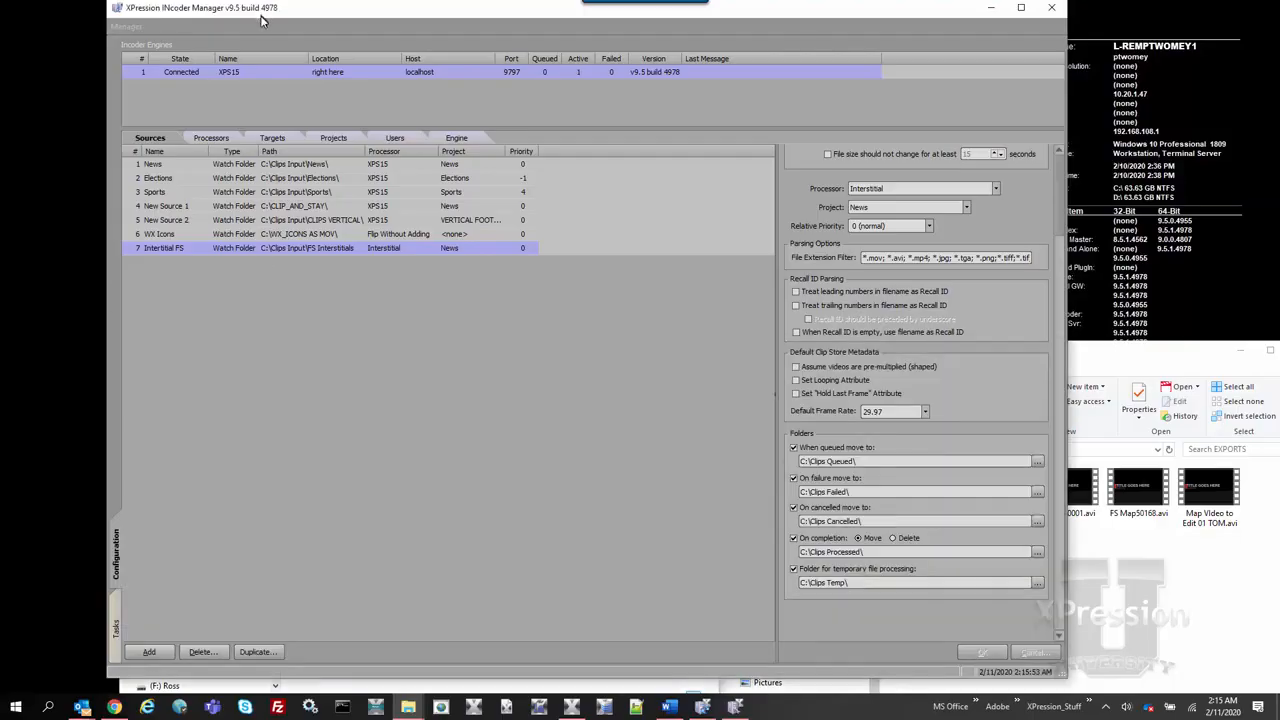
{"action": "left_click", "coordinate": [118, 598]}
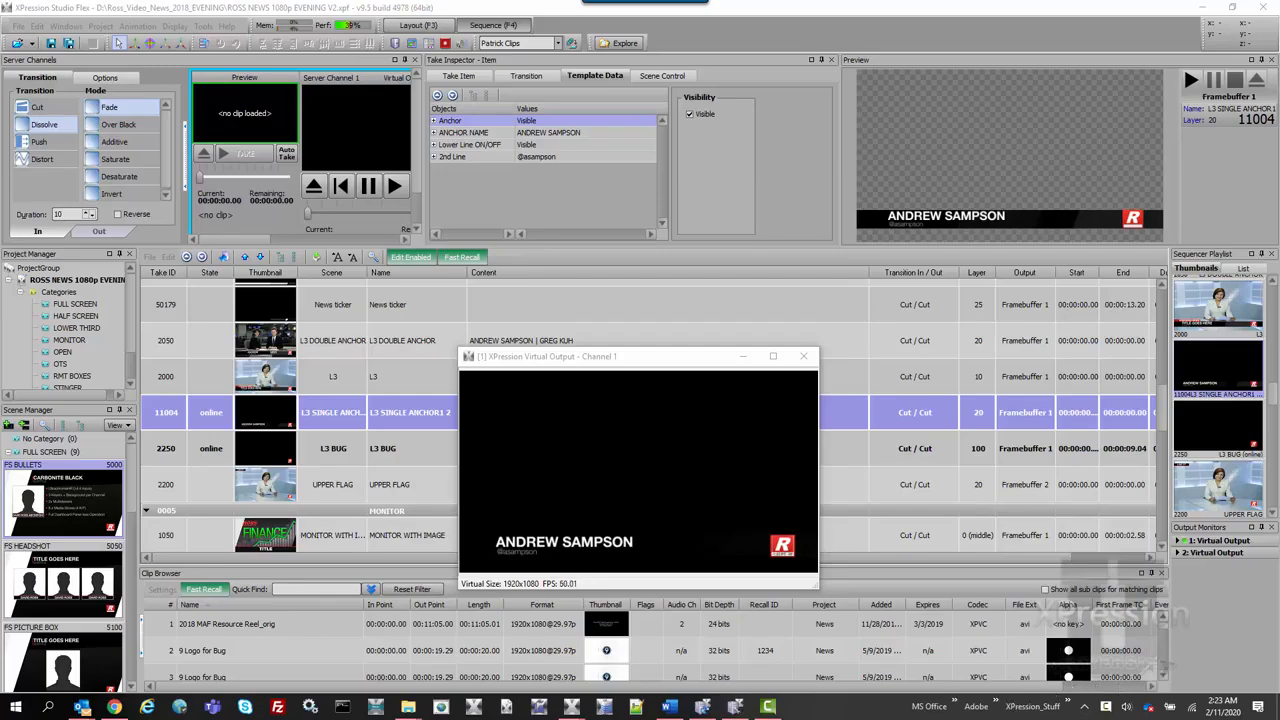
Filter the Clip Browser for "local", check the event tracks assigned to FS LOCAL NEWS COVERUP in the clip editor, and close the editor without saving
{"action": "left_click", "coordinate": [326, 589]}
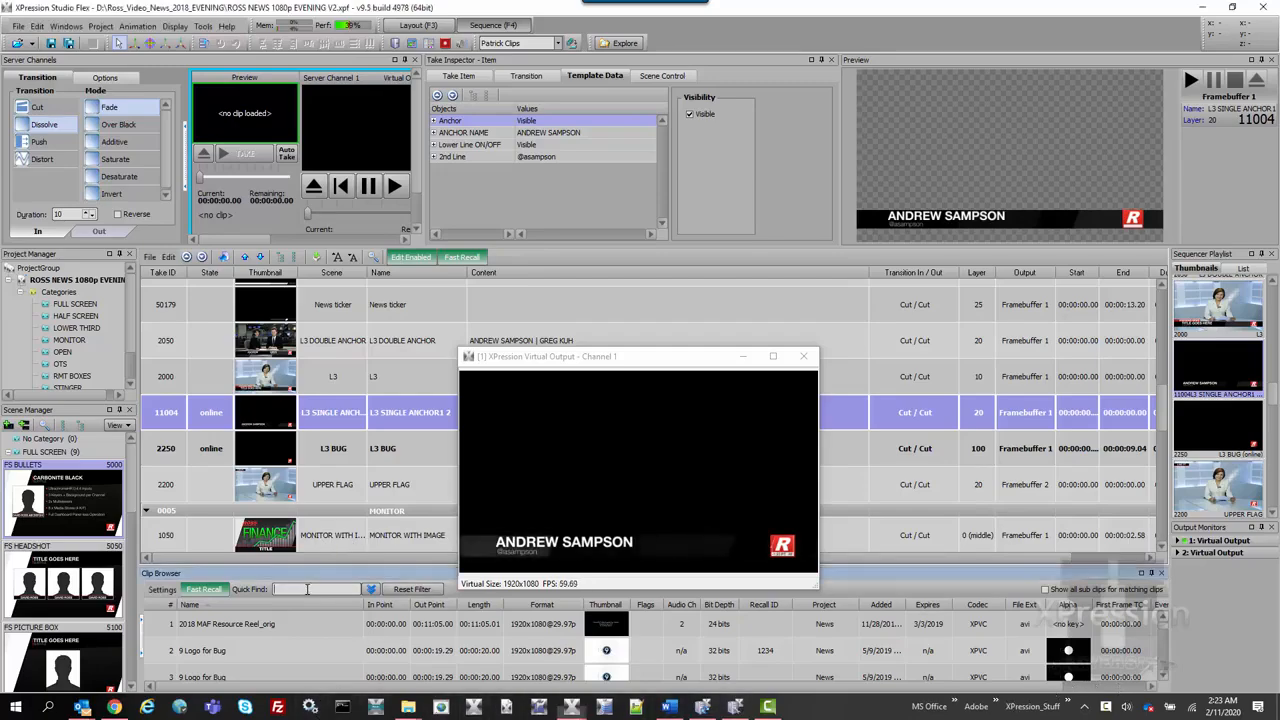
{"action": "type", "text": "local"}
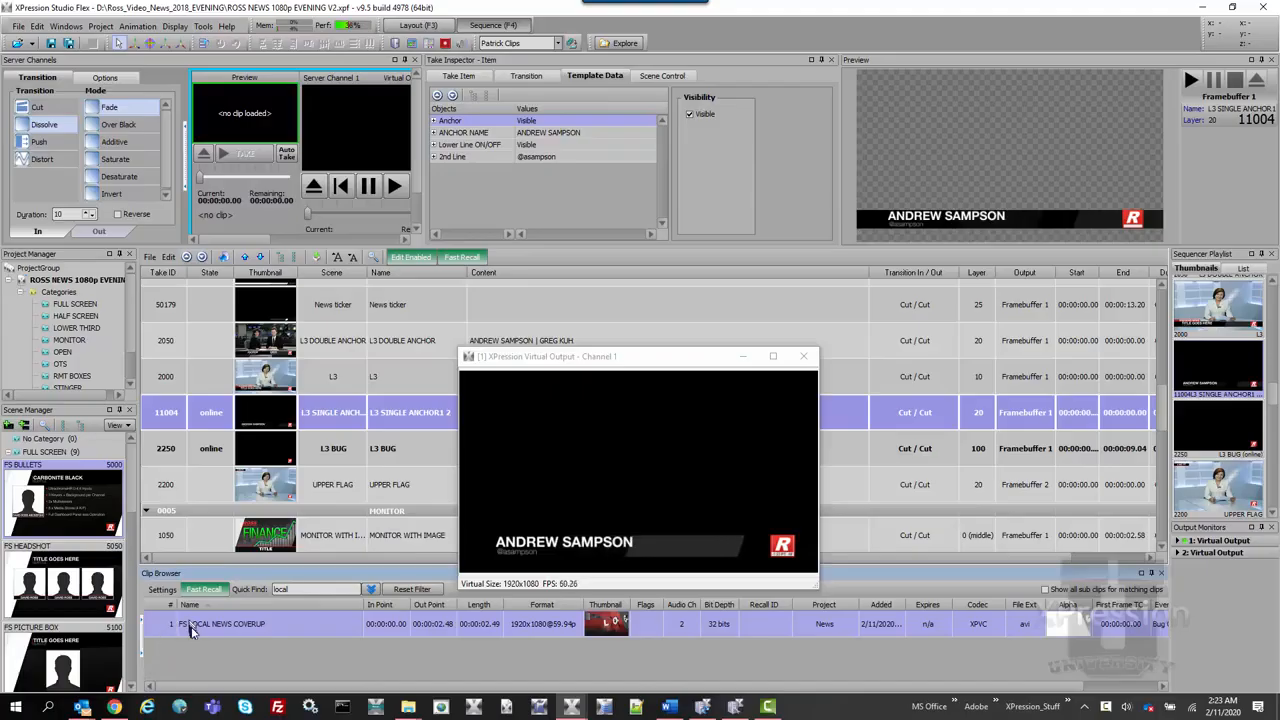
{"action": "right_click", "coordinate": [202, 635]}
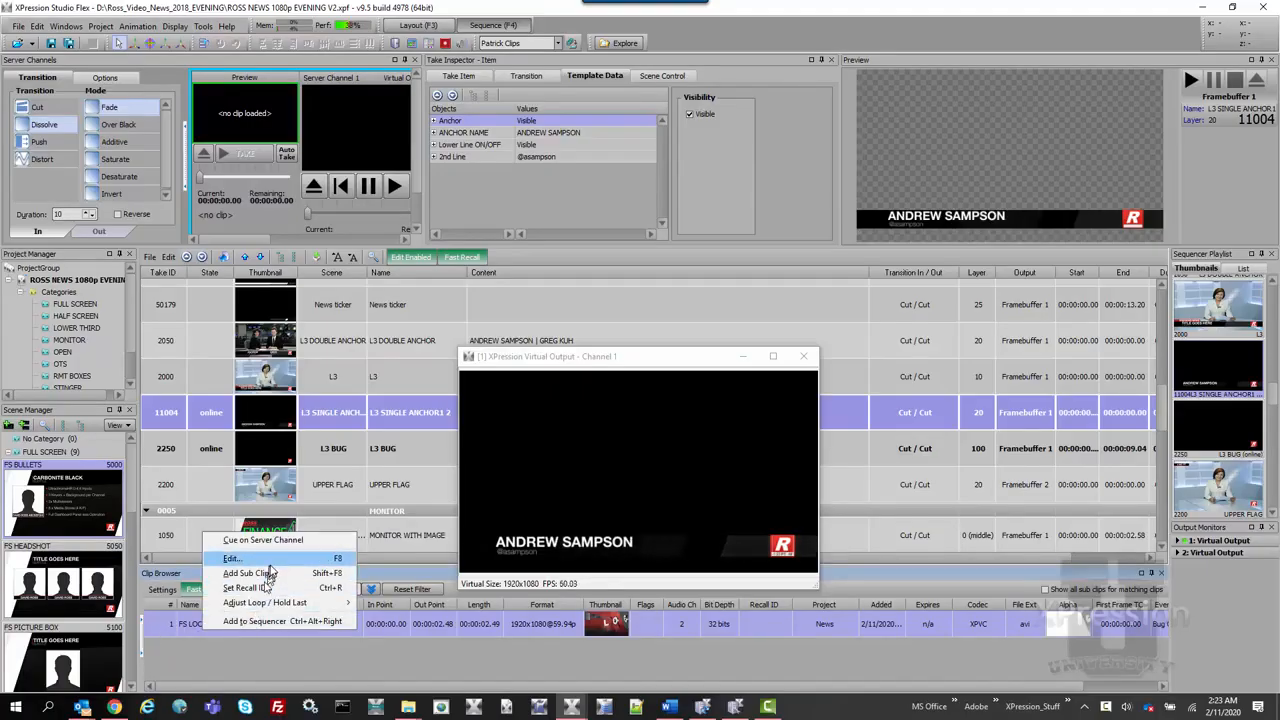
{"action": "left_click", "coordinate": [276, 569]}
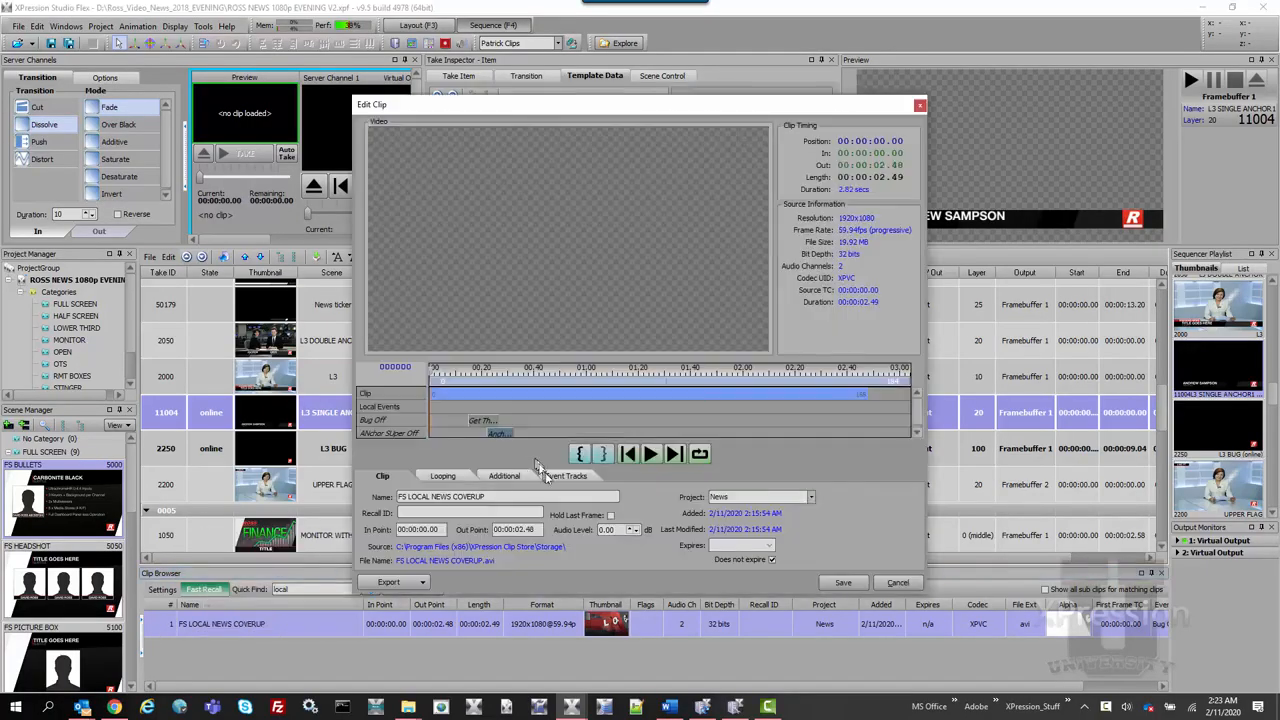
{"action": "left_click", "coordinate": [545, 475]}
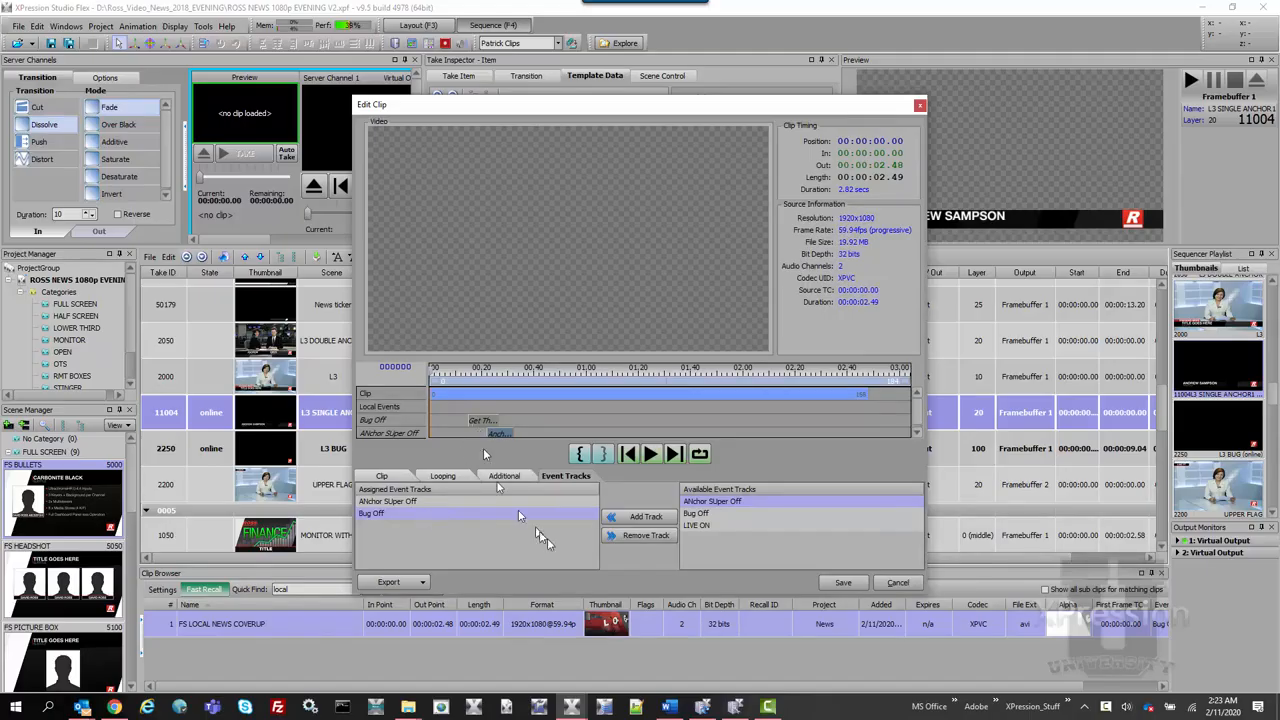
{"action": "left_click", "coordinate": [893, 584]}
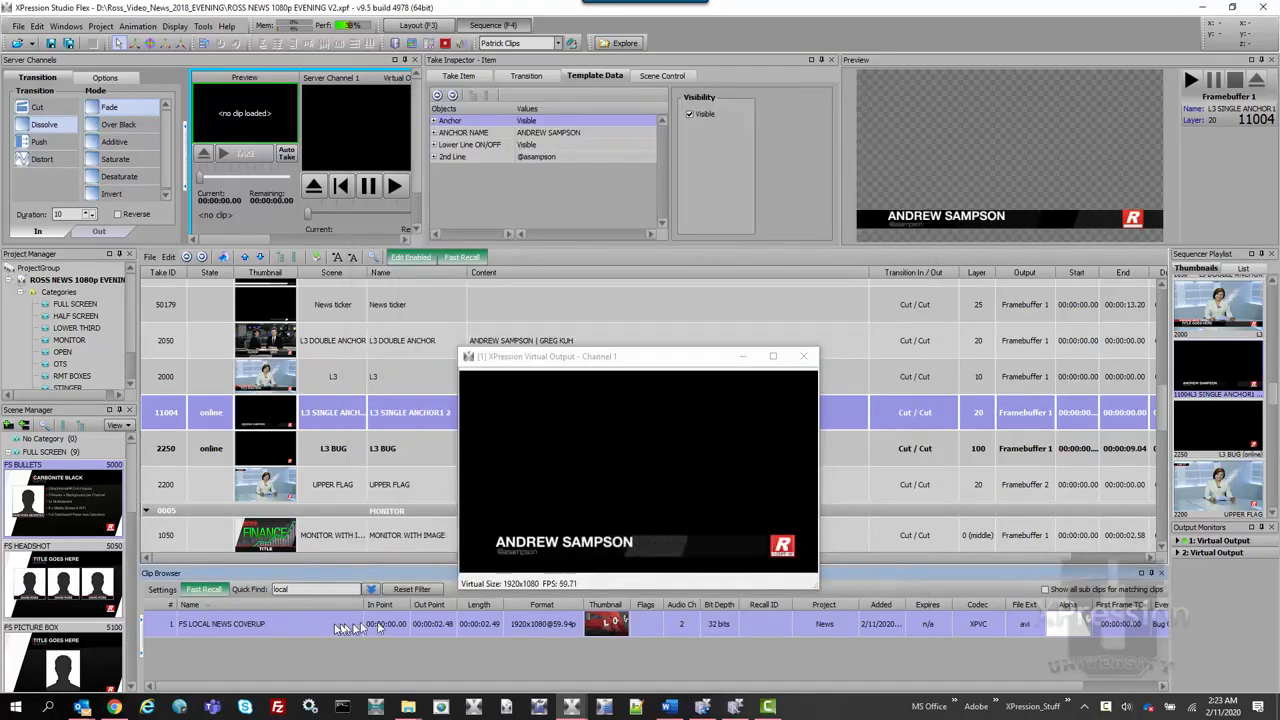
Load the FS LOCAL NEWS COVERUP clip into the Server Channel 1 preview and take it to air
{"action": "left_click_drag", "start_coordinate": [260, 170], "coordinate": [258, 131]}
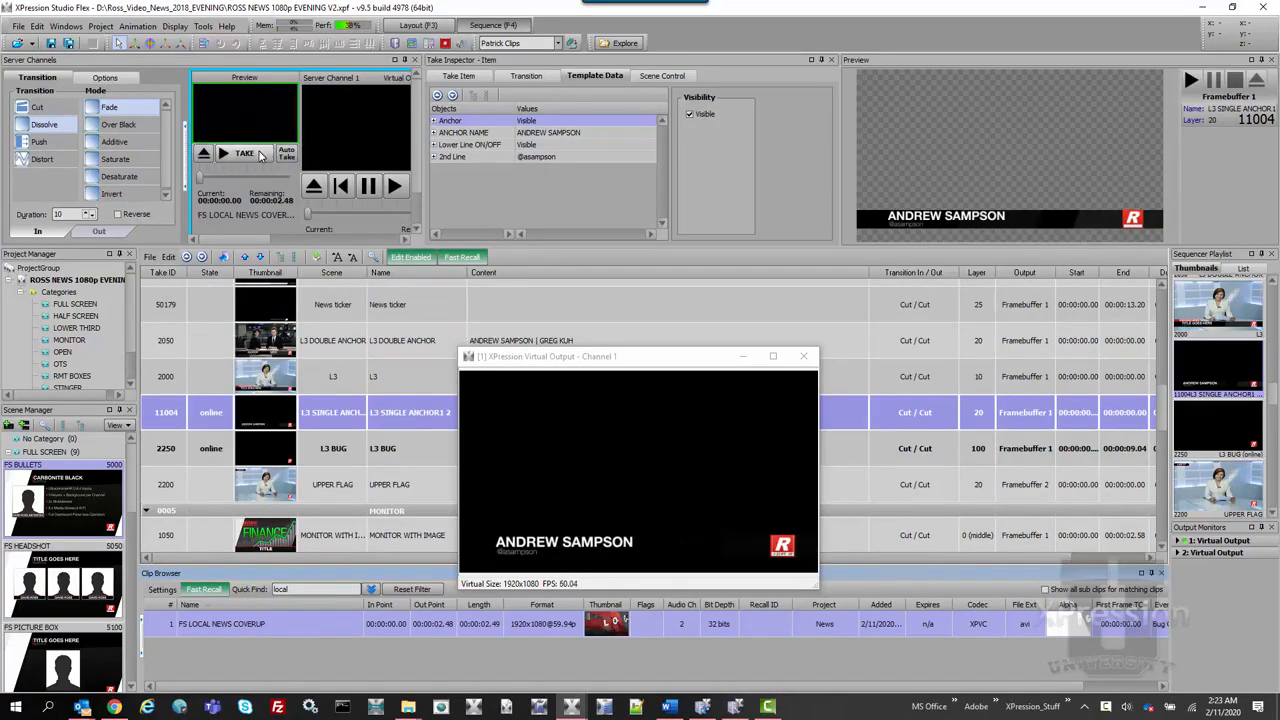
{"action": "left_click", "coordinate": [244, 153]}
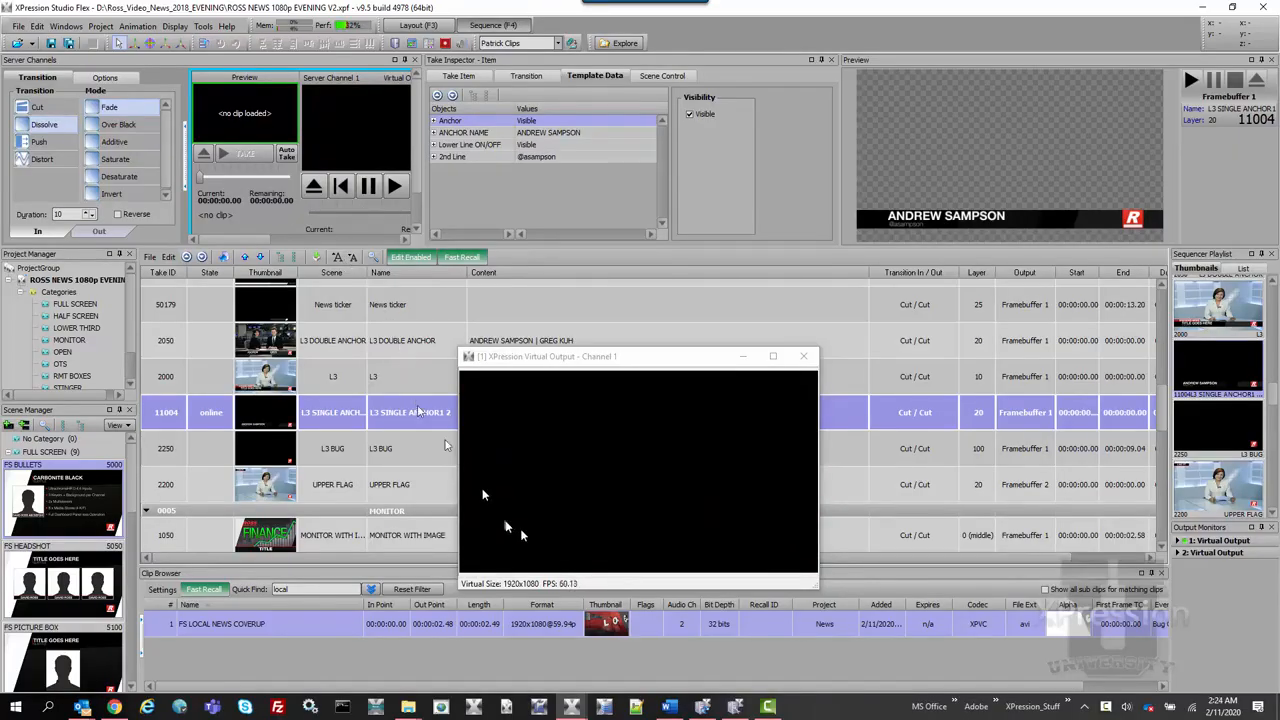
Switch to XPression INcoder Manager and review the Interstitial processor's configuration, including its assigned event tracks
{"action": "left_click", "coordinate": [704, 708]}
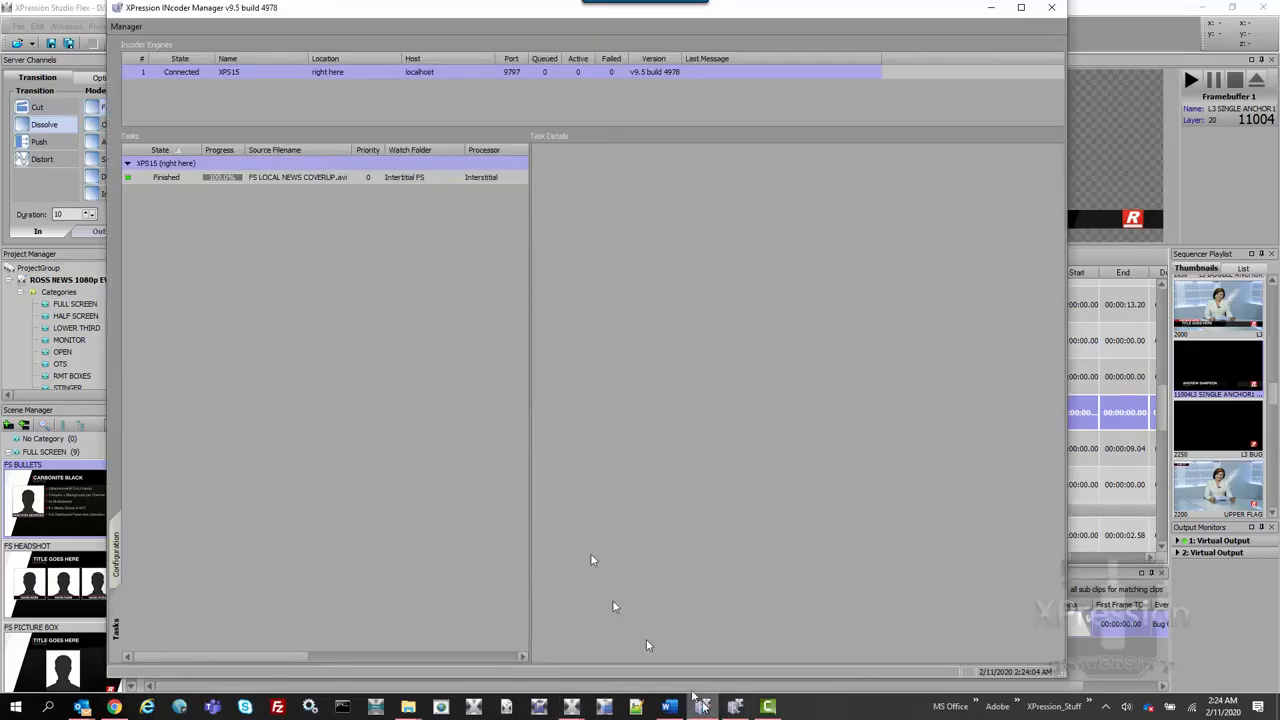
{"action": "left_click", "coordinate": [113, 570]}
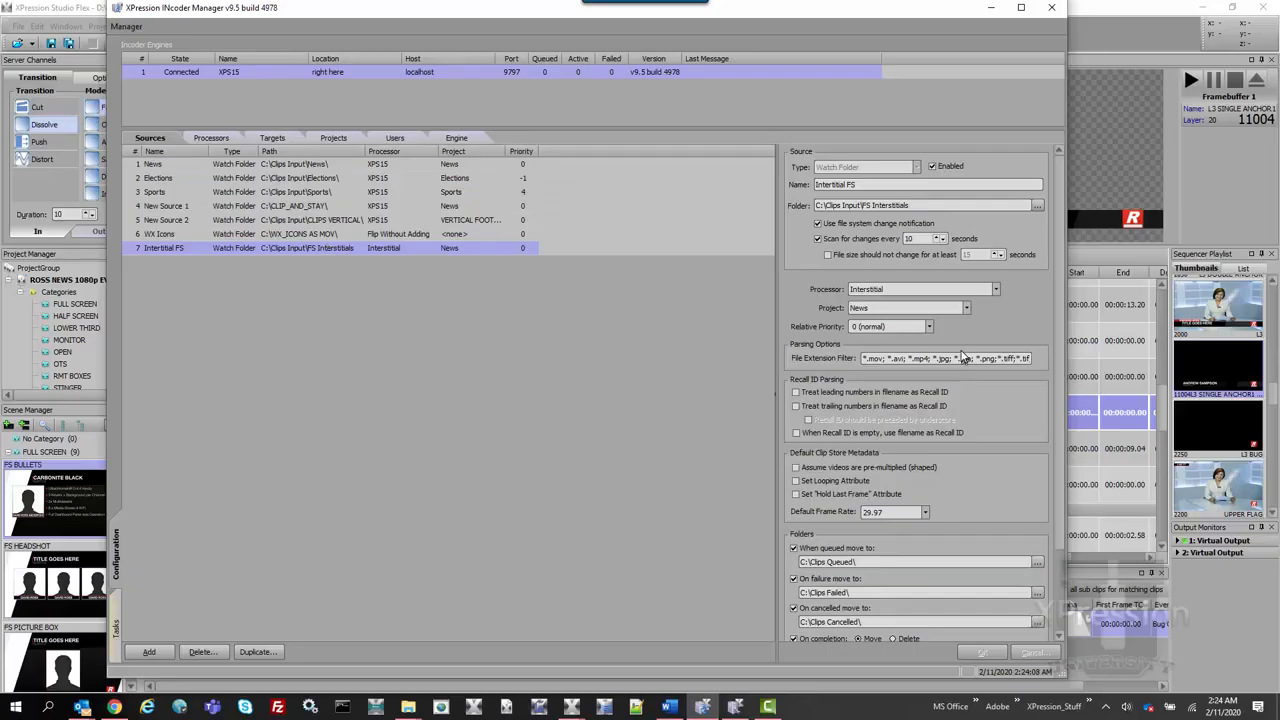
{"action": "left_click", "coordinate": [211, 139]}
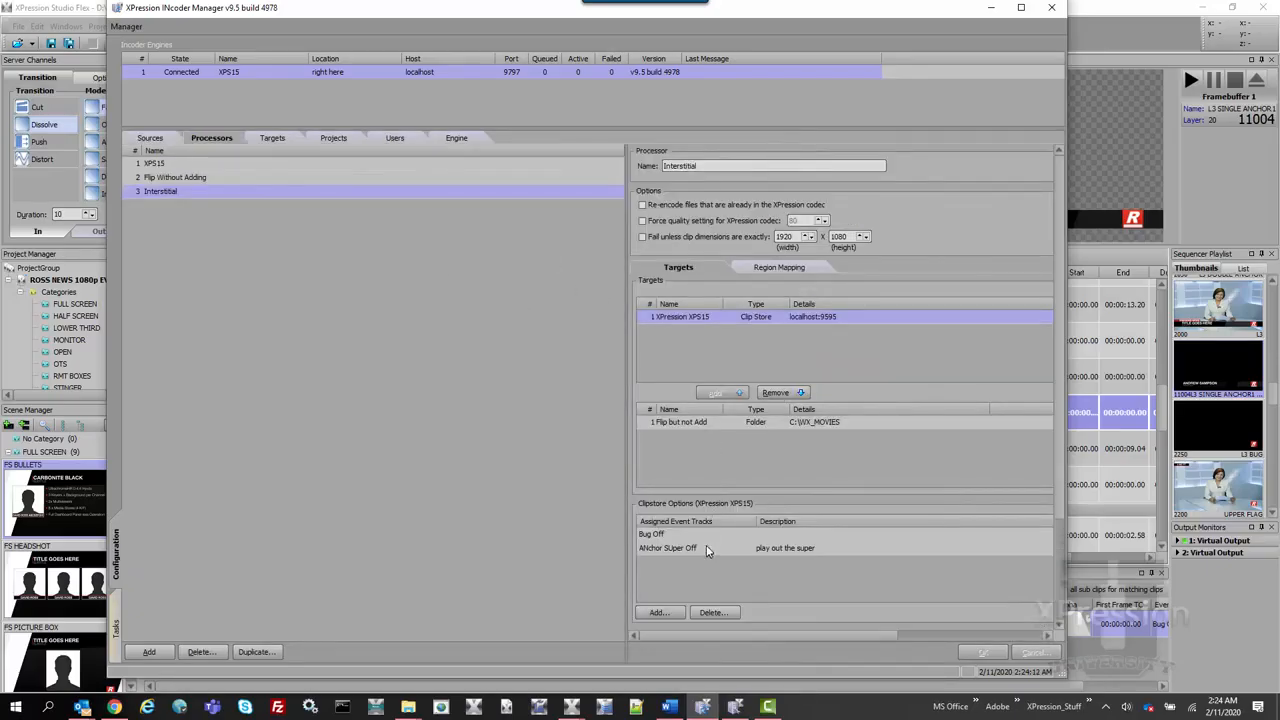